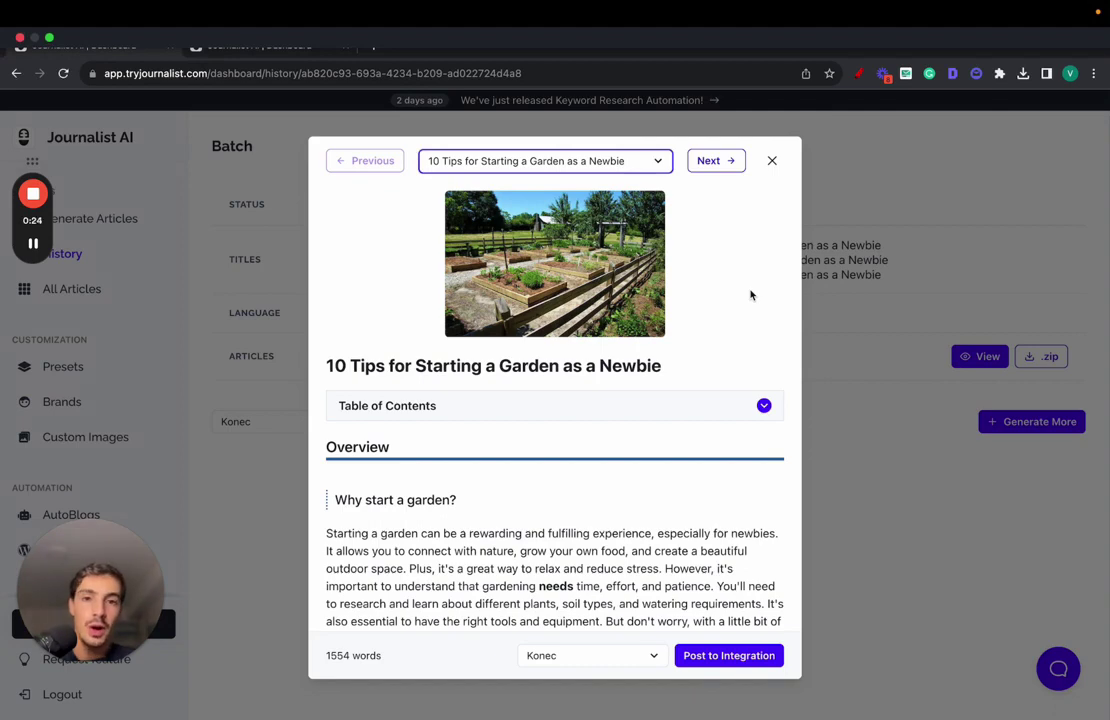
# Expand the 10 Tips article's table of contents and jump to the 'Why start a garden?' section
pyautogui.click(646, 277)
pyautogui.scroll(-2, 659, 359)
pyautogui.click(652, 372)
pyautogui.scroll(-2, 648, 382)
pyautogui.click(412, 348)
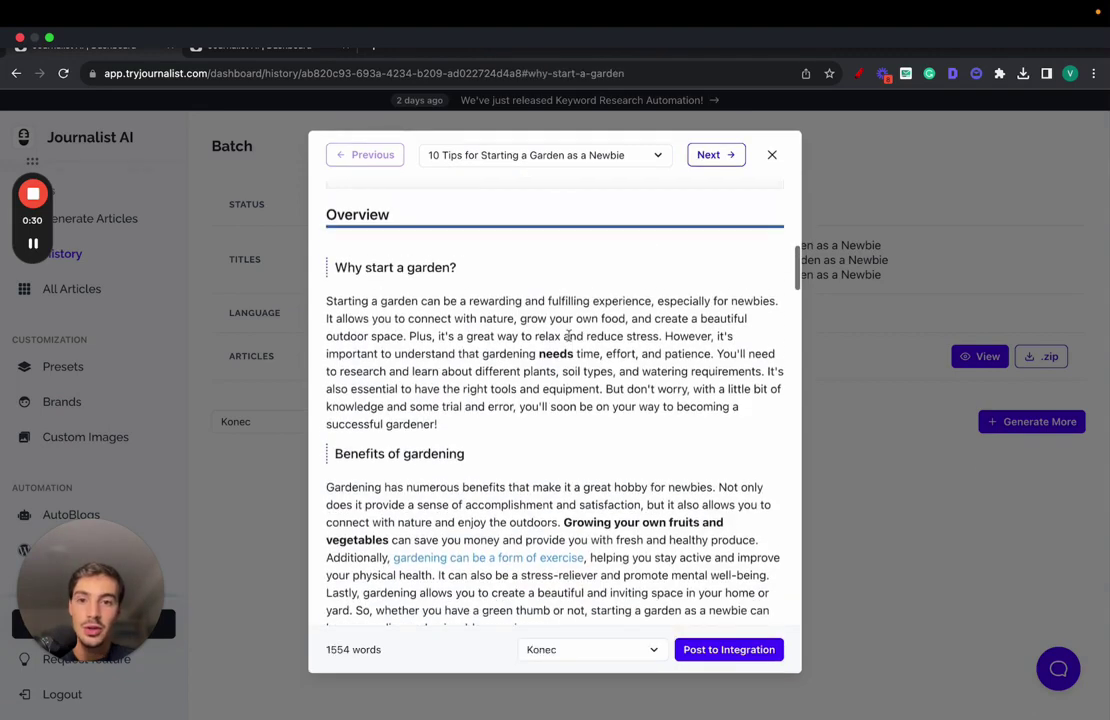
# Read through the rest of the article, then advance to '7 Tips for Starting a Garden as a Newbie'
pyautogui.scroll(-1, 520, 310)
pyautogui.scroll(-2, 380, 330)
pyautogui.scroll(-1, 380, 335)
pyautogui.moveTo(565, 392); pyautogui.dragTo(682, 392)
pyautogui.scroll(-5, 682, 392)
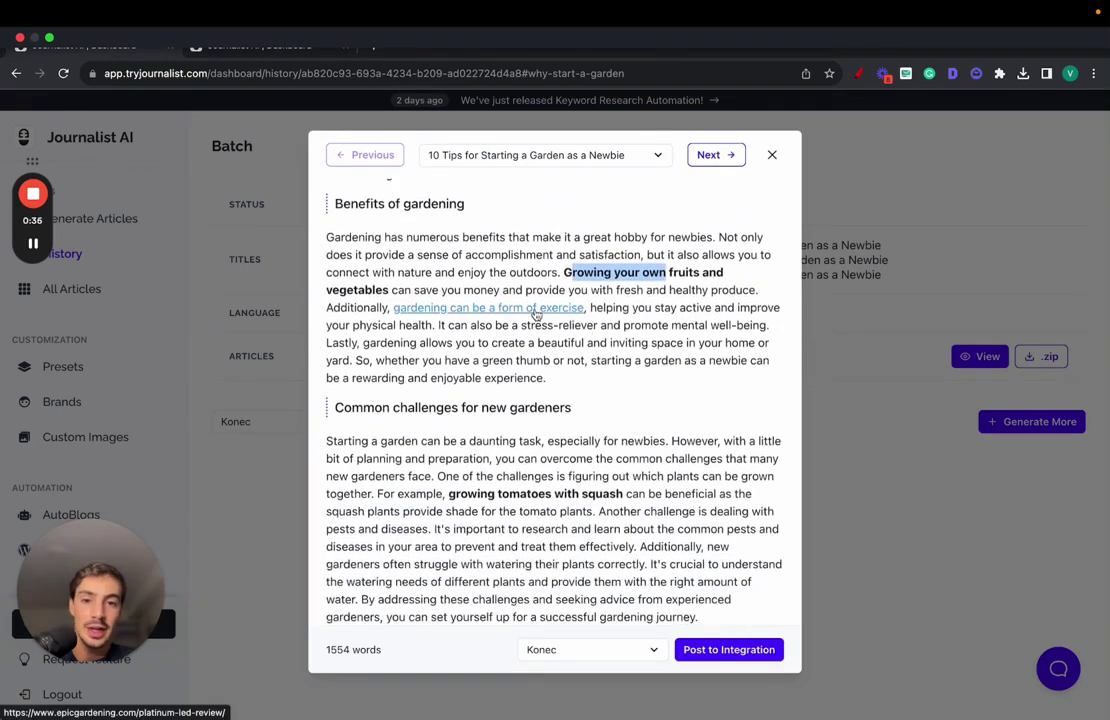
pyautogui.scroll(-15, 560, 330)
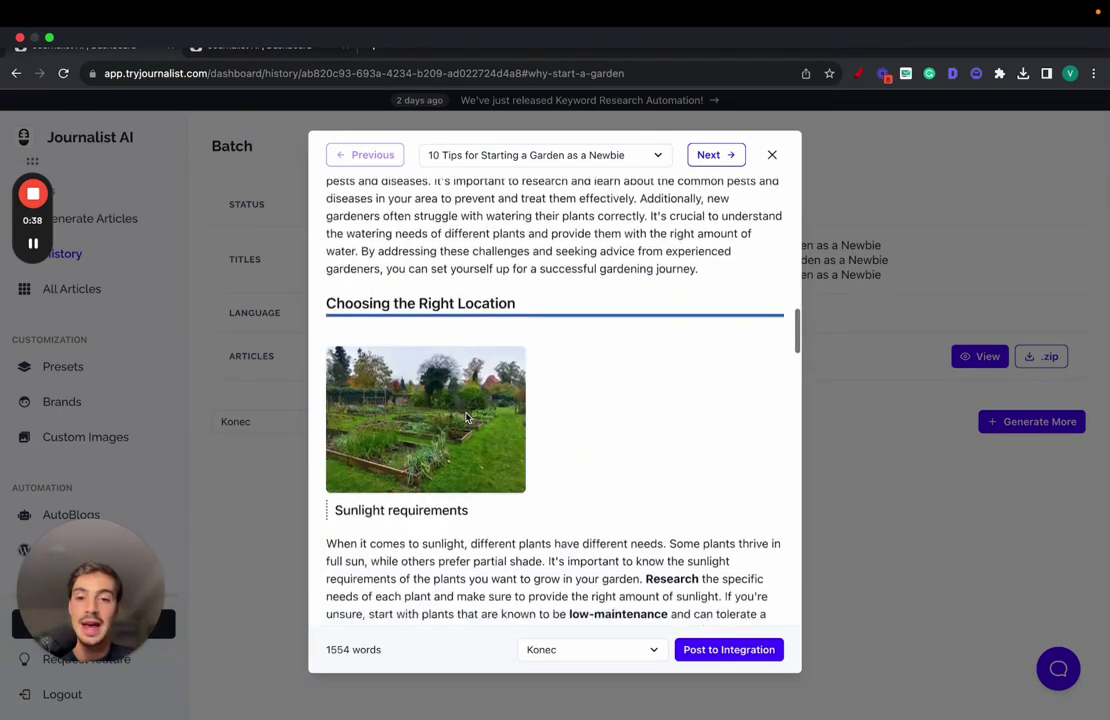
pyautogui.scroll(-20, 466, 418)
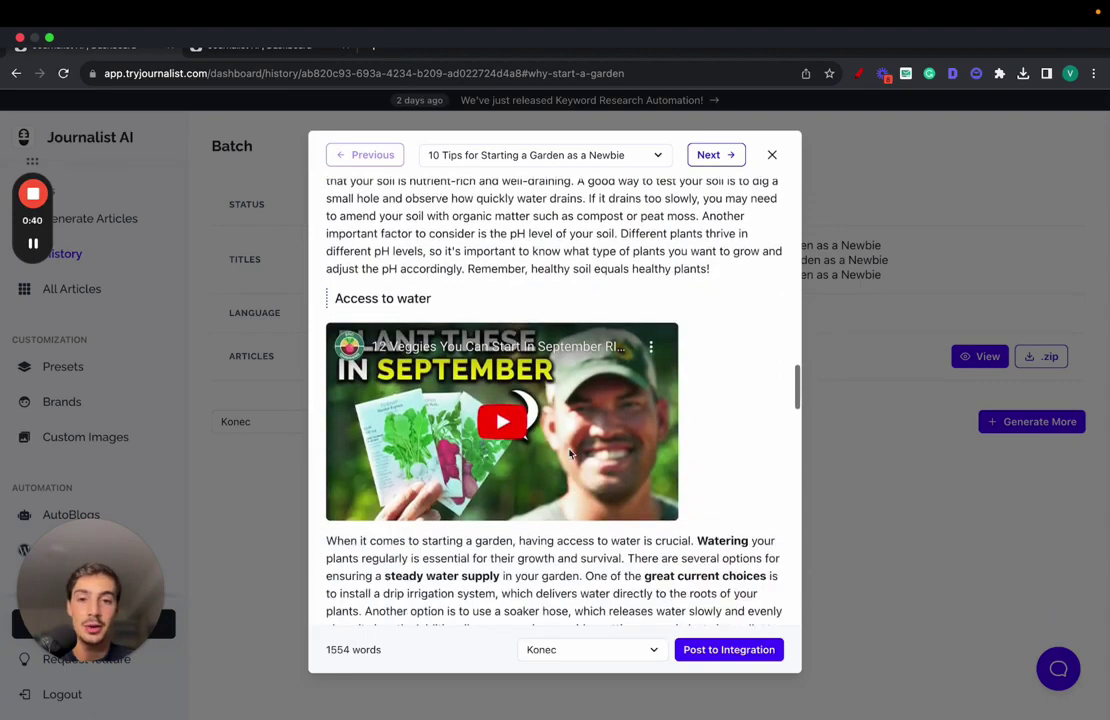
pyautogui.scroll(12, 569, 455)
pyautogui.scroll(-15, 569, 455)
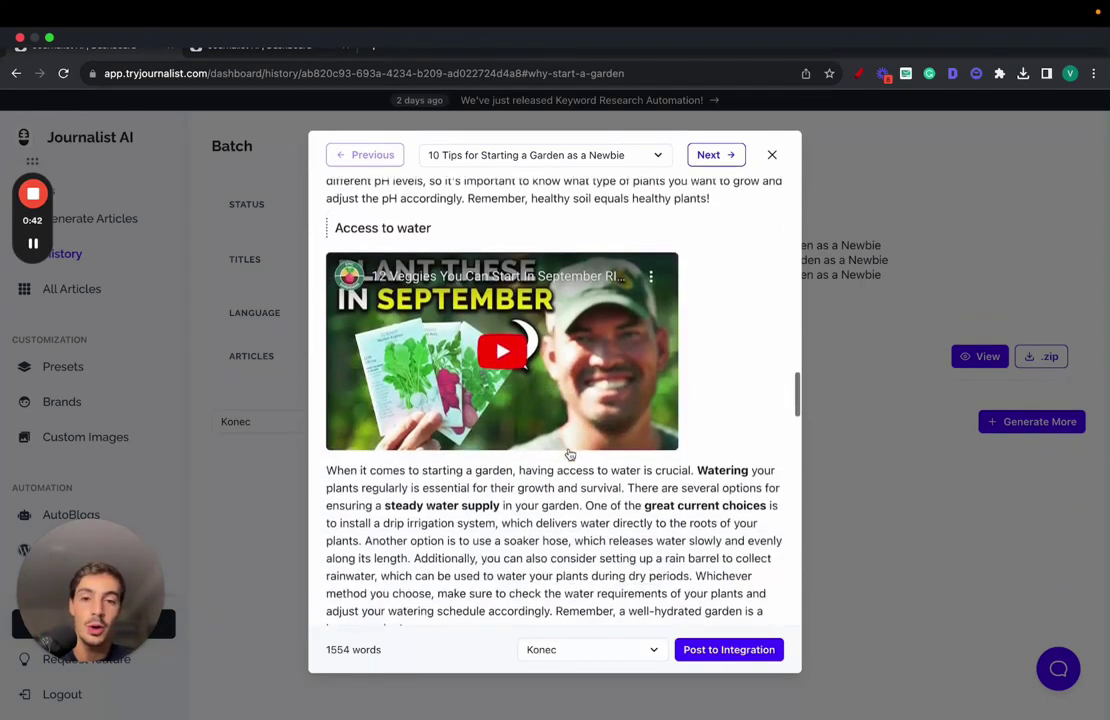
pyautogui.scroll(-1, 569, 455)
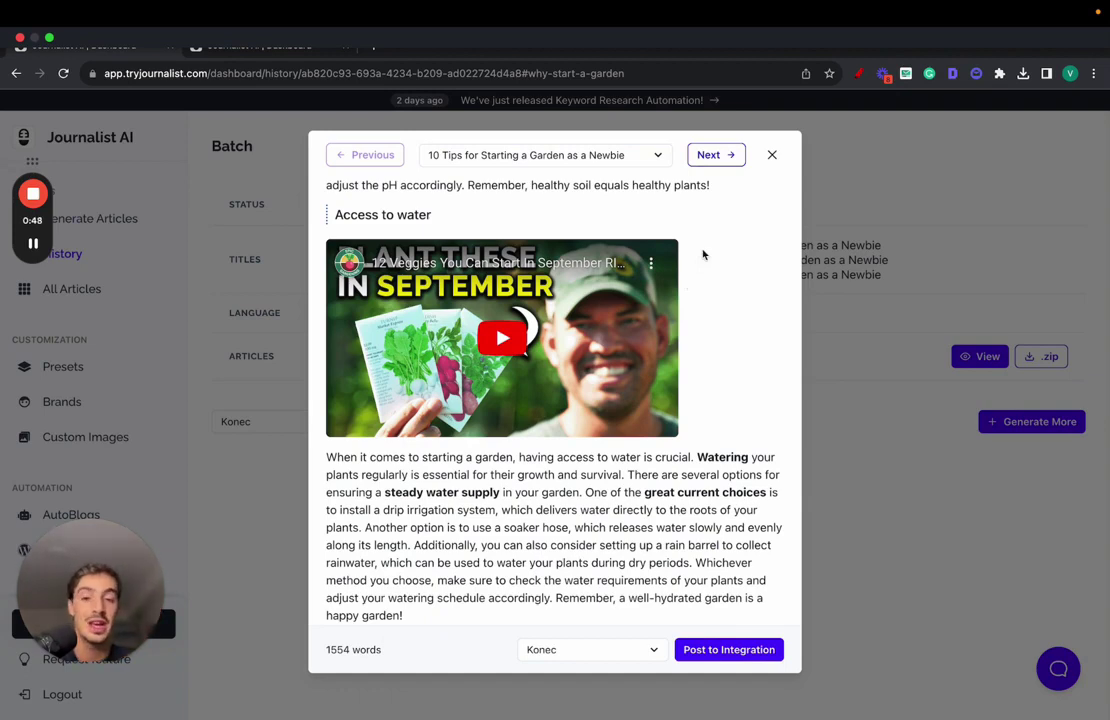
pyautogui.scroll(-10, 703, 254)
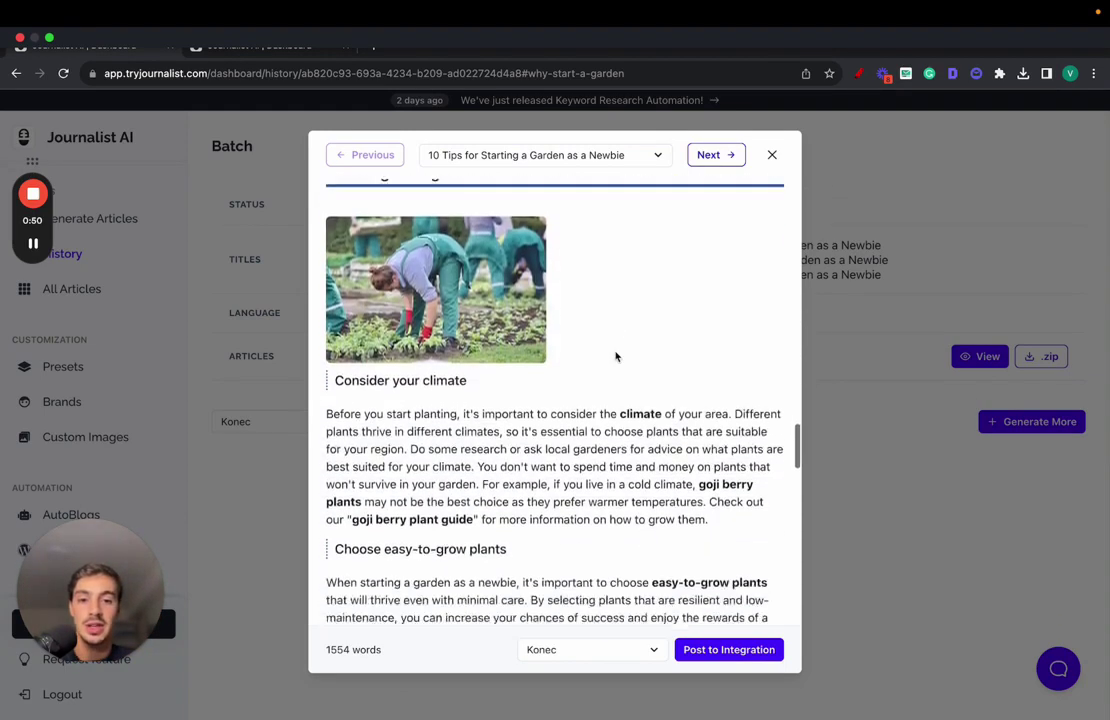
pyautogui.scroll(3, 616, 357)
pyautogui.scroll(-4, 618, 380)
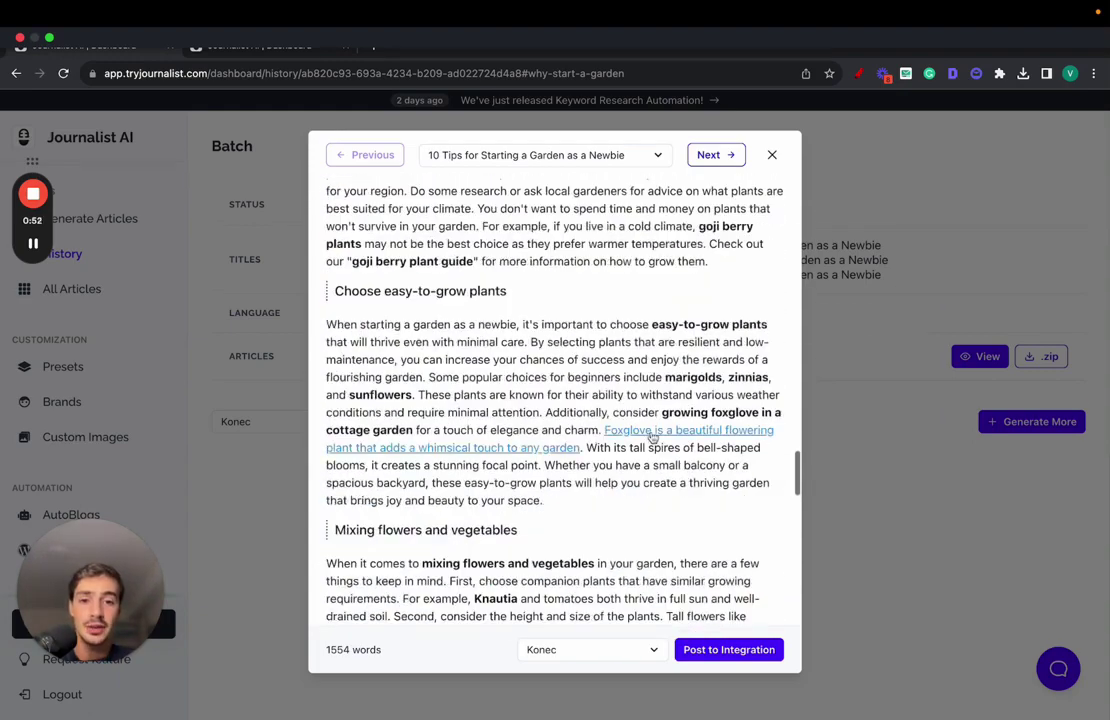
pyautogui.scroll(-5, 632, 430)
pyautogui.scroll(-15, 632, 430)
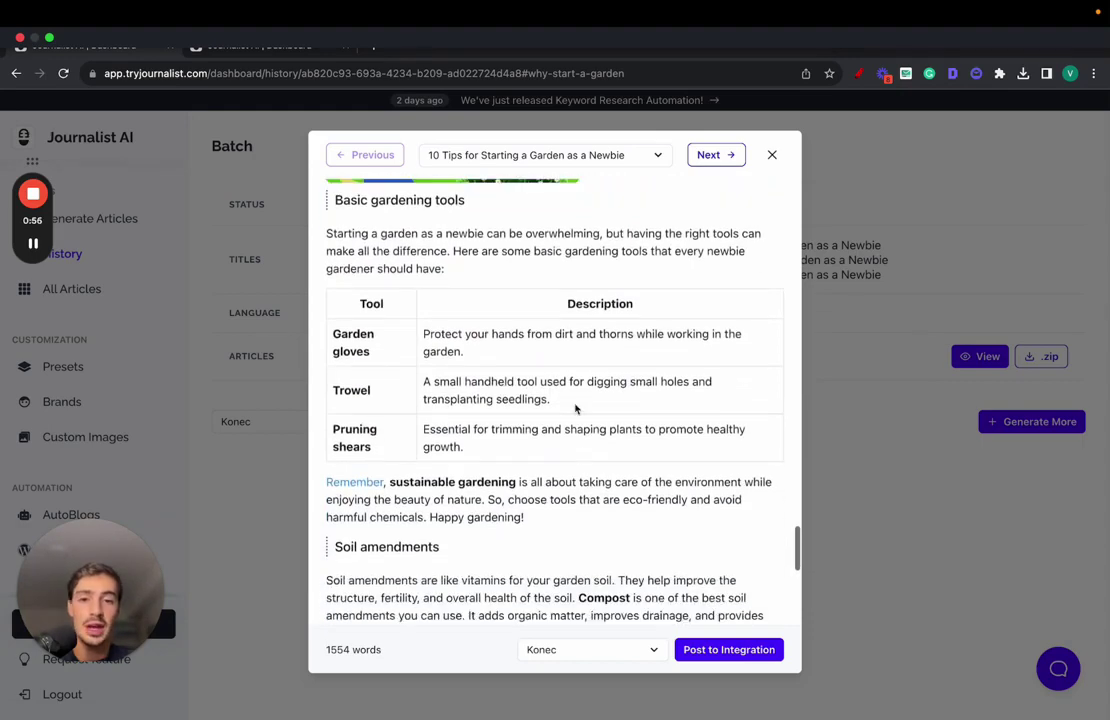
pyautogui.scroll(-10, 578, 460)
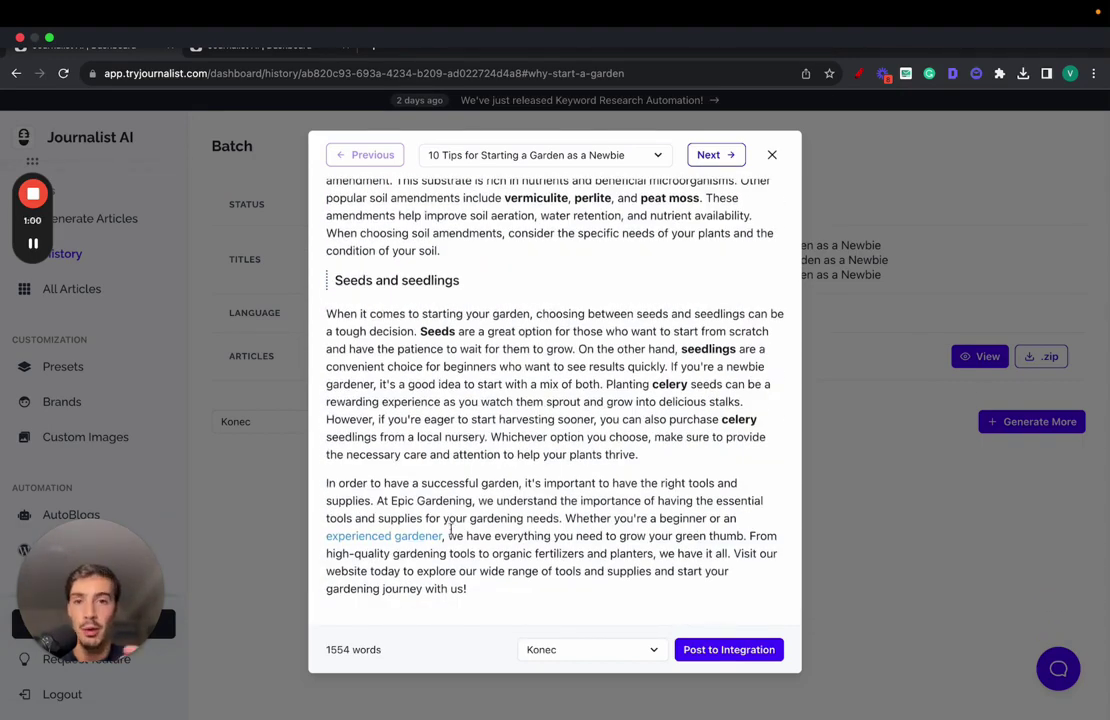
pyautogui.scroll(20, 494, 424)
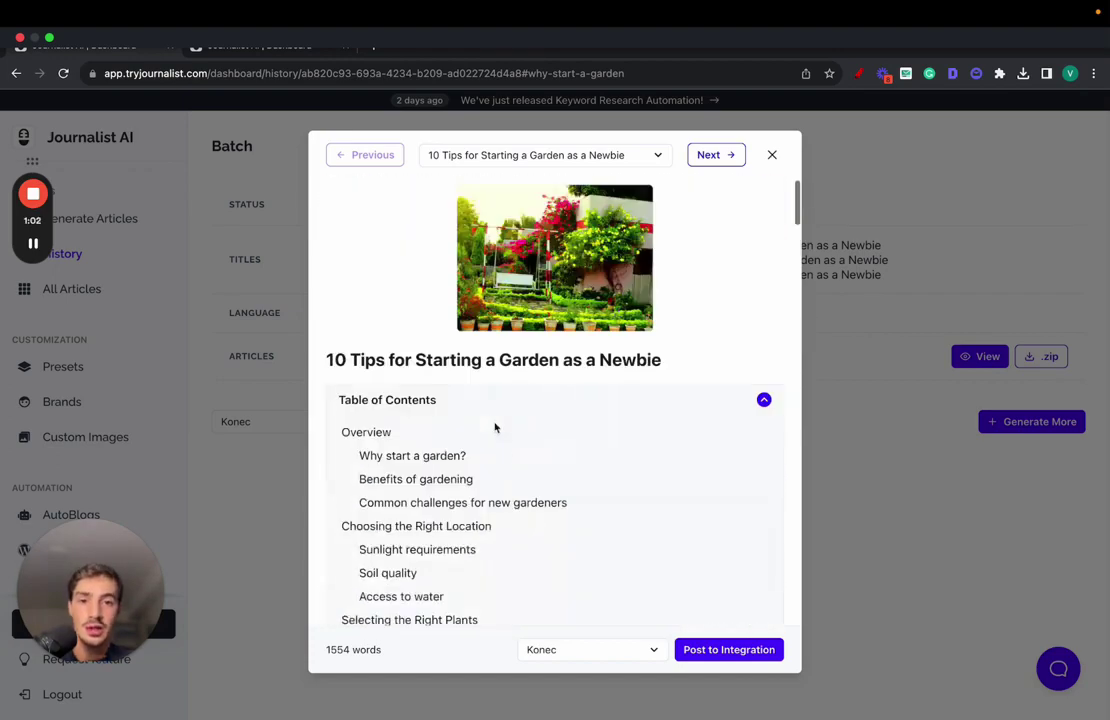
pyautogui.click(711, 154)
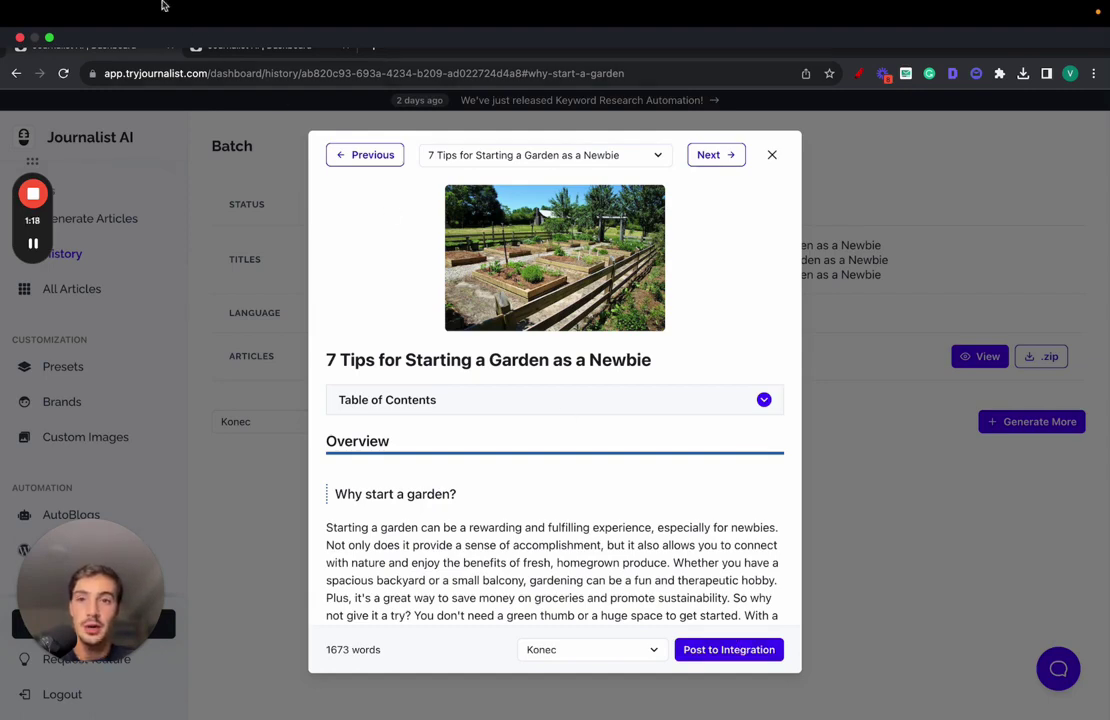
# Review the Wordpress, Shopify, Ghost, Wix, Webflow, Blogger, Zapier and External API integration settings
pyautogui.click(739, 650)
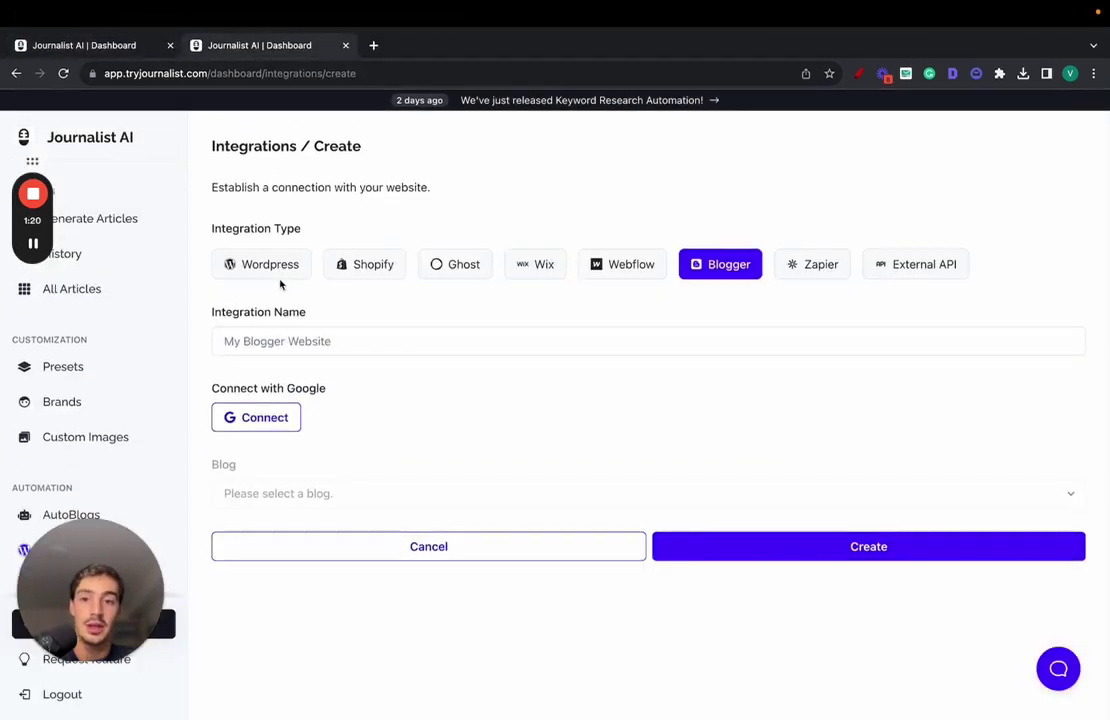
pyautogui.click(290, 275)
pyautogui.click(340, 275)
pyautogui.click(449, 277)
pyautogui.click(533, 279)
pyautogui.click(602, 279)
pyautogui.click(721, 279)
pyautogui.click(793, 279)
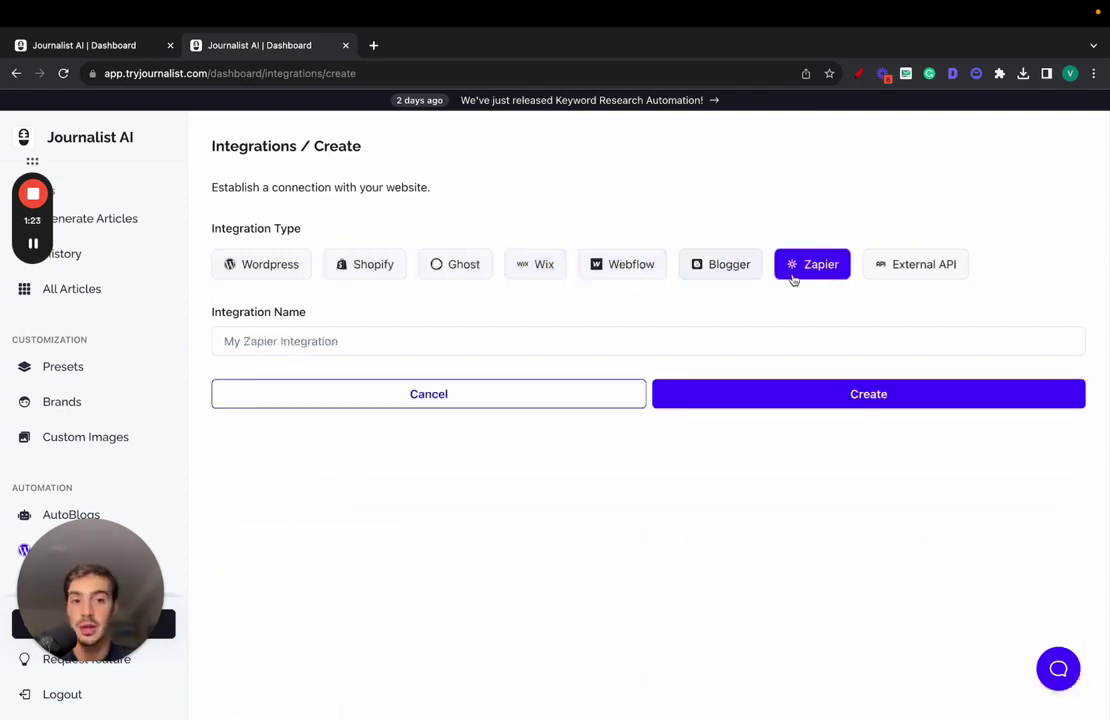
pyautogui.click(892, 281)
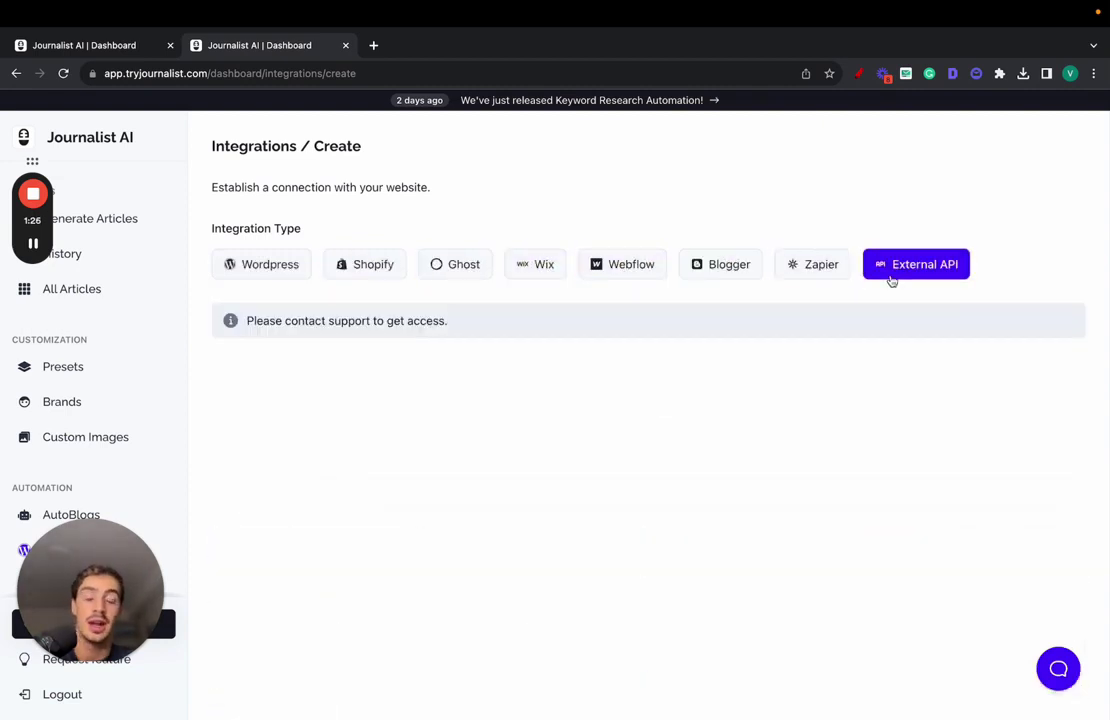
# Return to batch history, close the next article's preview and highlight the 5 / 5 article count
pyautogui.click(117, 46)
pyautogui.click(710, 157)
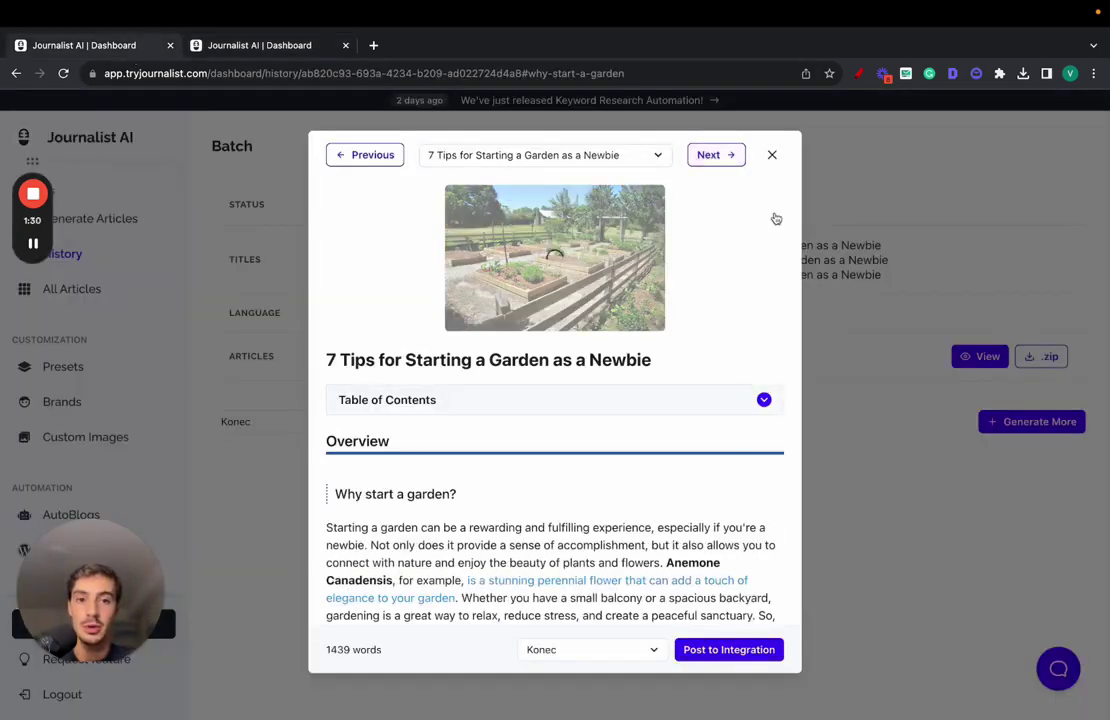
pyautogui.click(772, 156)
pyautogui.moveTo(654, 373); pyautogui.dragTo(719, 367)
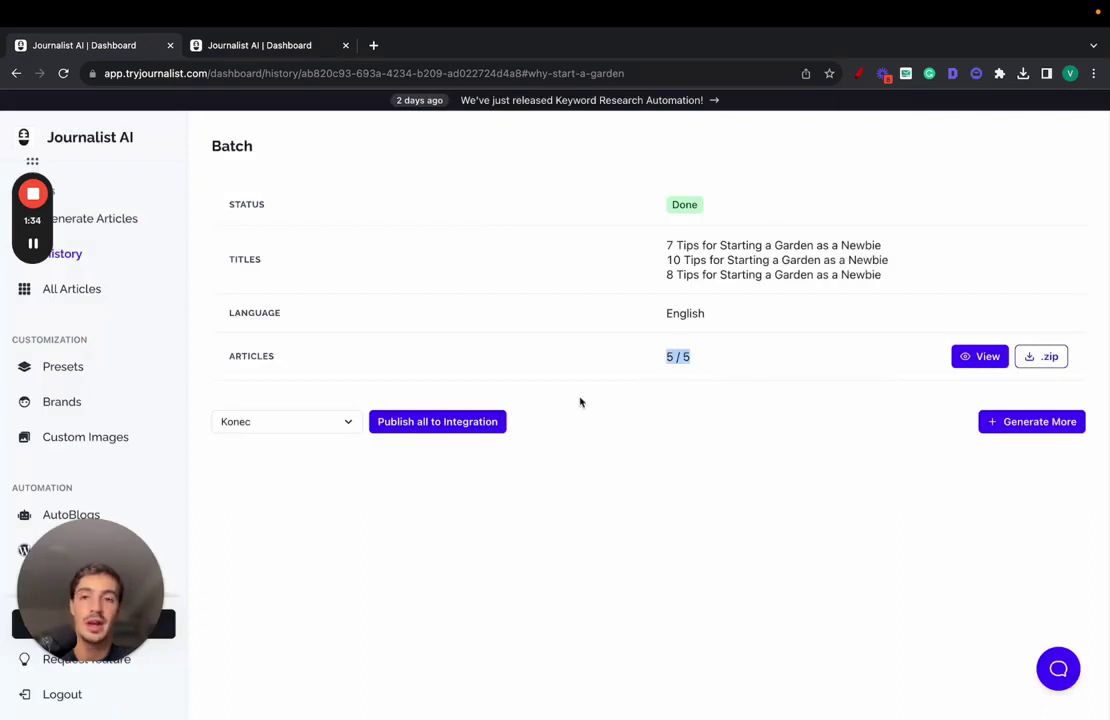
pyautogui.click(262, 48)
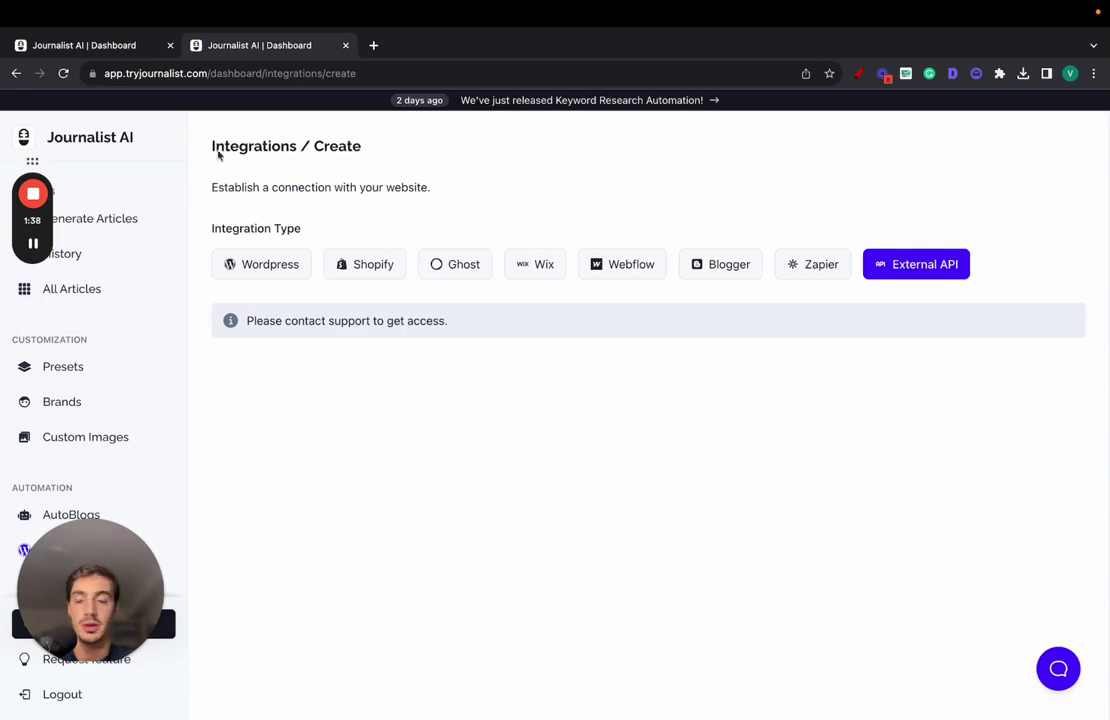
pyautogui.click(121, 48)
# On the Generate Articles page, choose 10 articles and browse the language list, leaving English
pyautogui.click(134, 218)
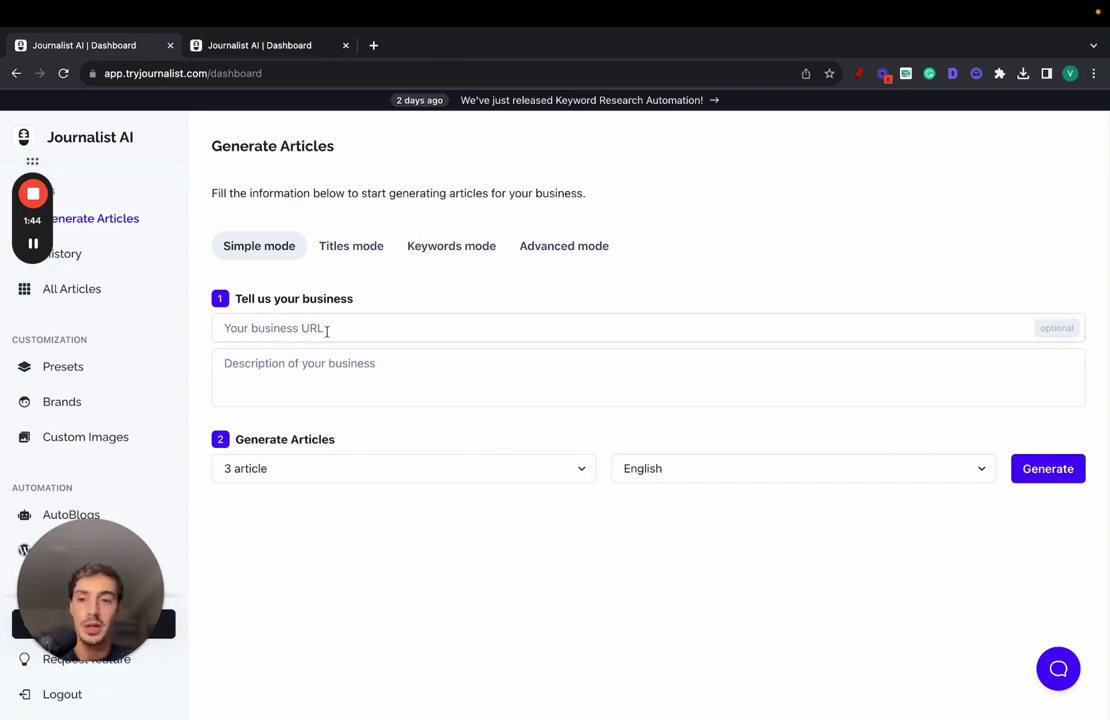
pyautogui.click(401, 468)
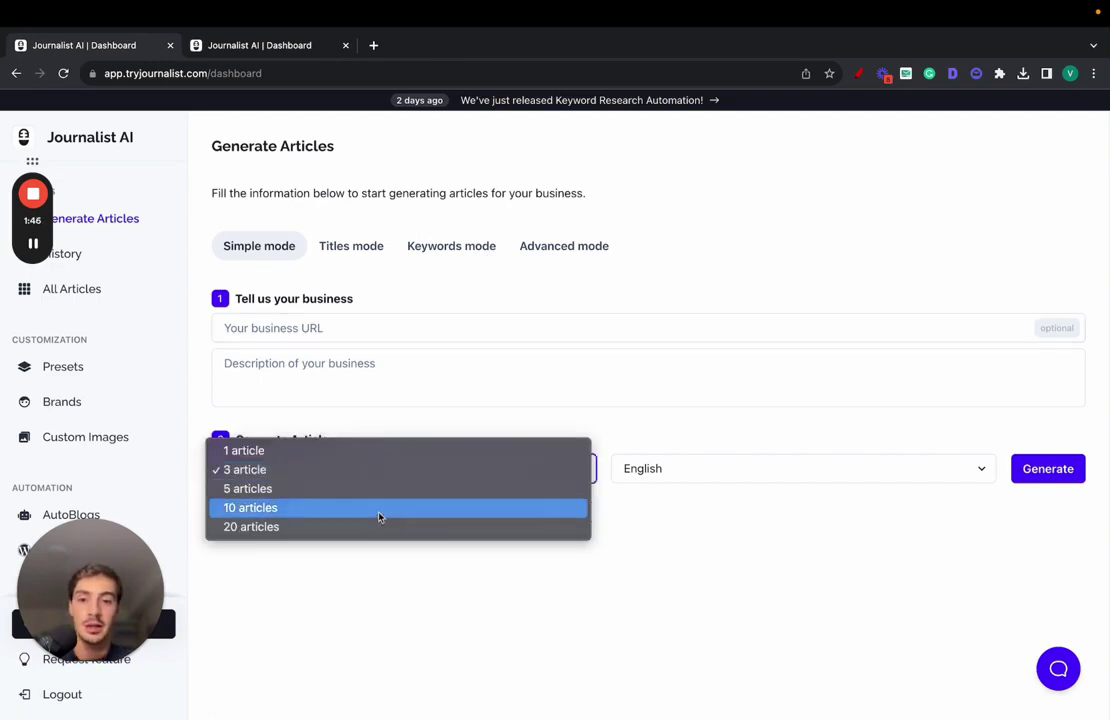
pyautogui.click(379, 510)
pyautogui.click(702, 470)
pyautogui.scroll(-10, 700, 500)
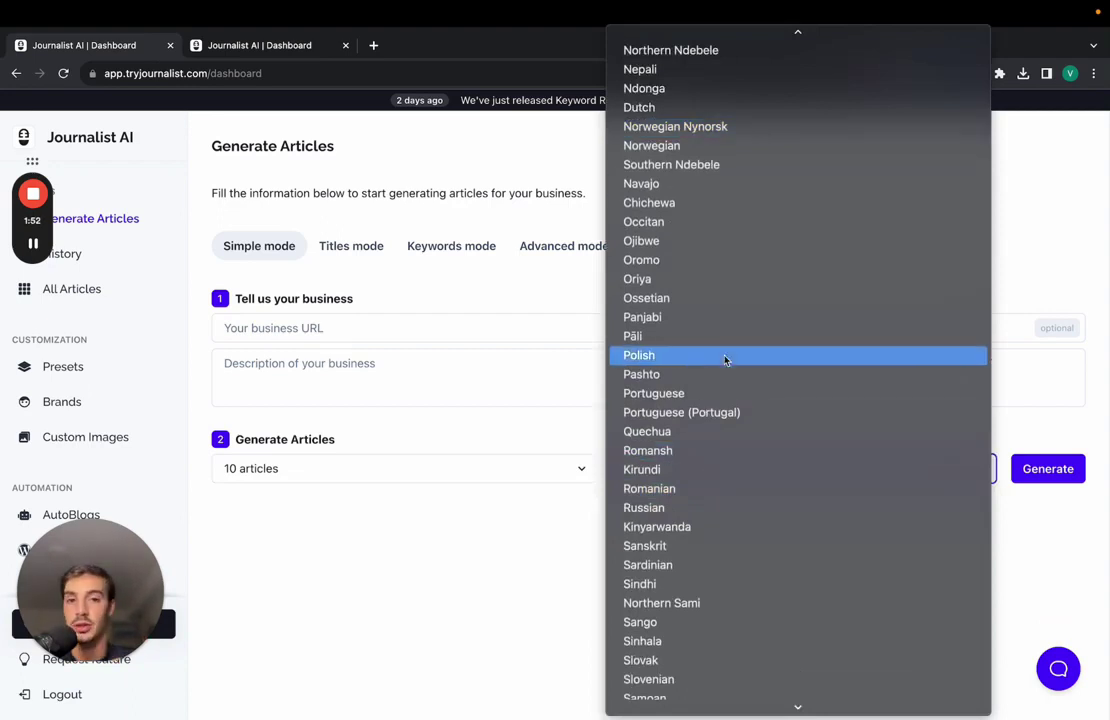
pyautogui.scroll(7, 725, 360)
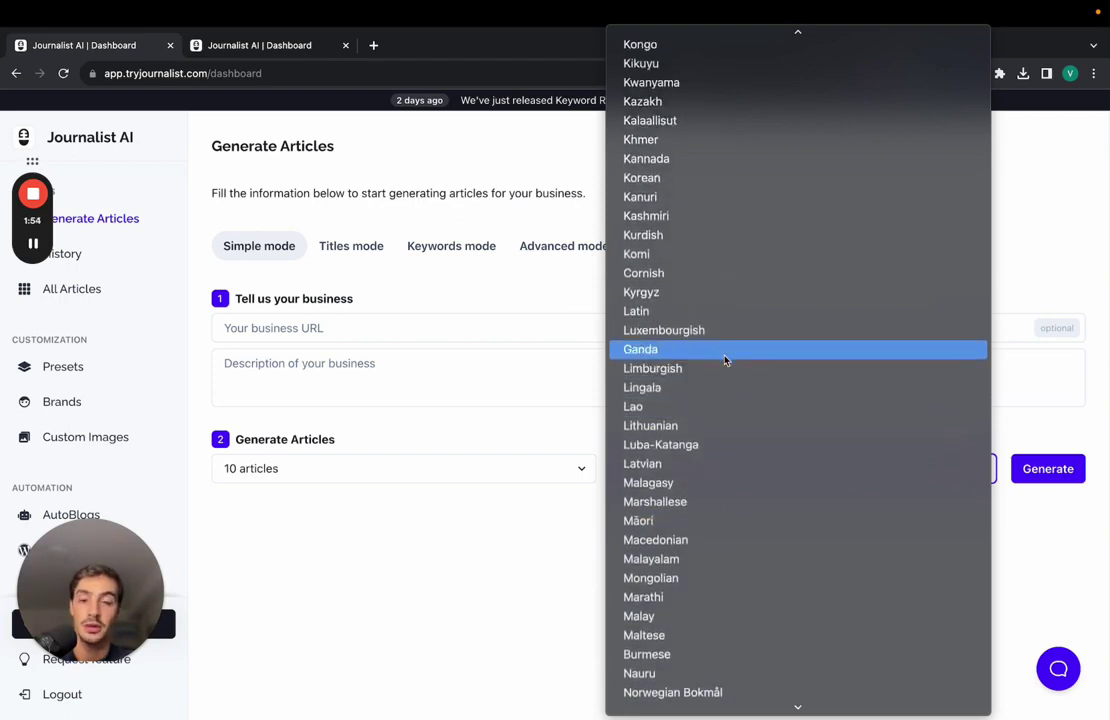
pyautogui.scroll(7, 713, 438)
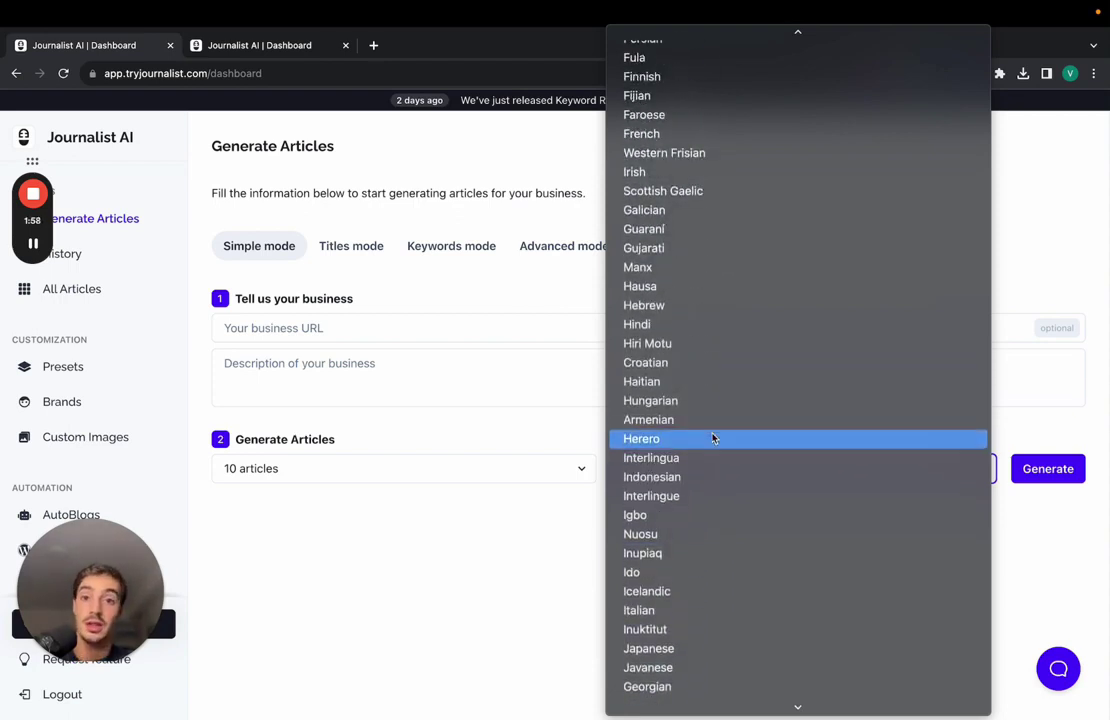
pyautogui.click(530, 531)
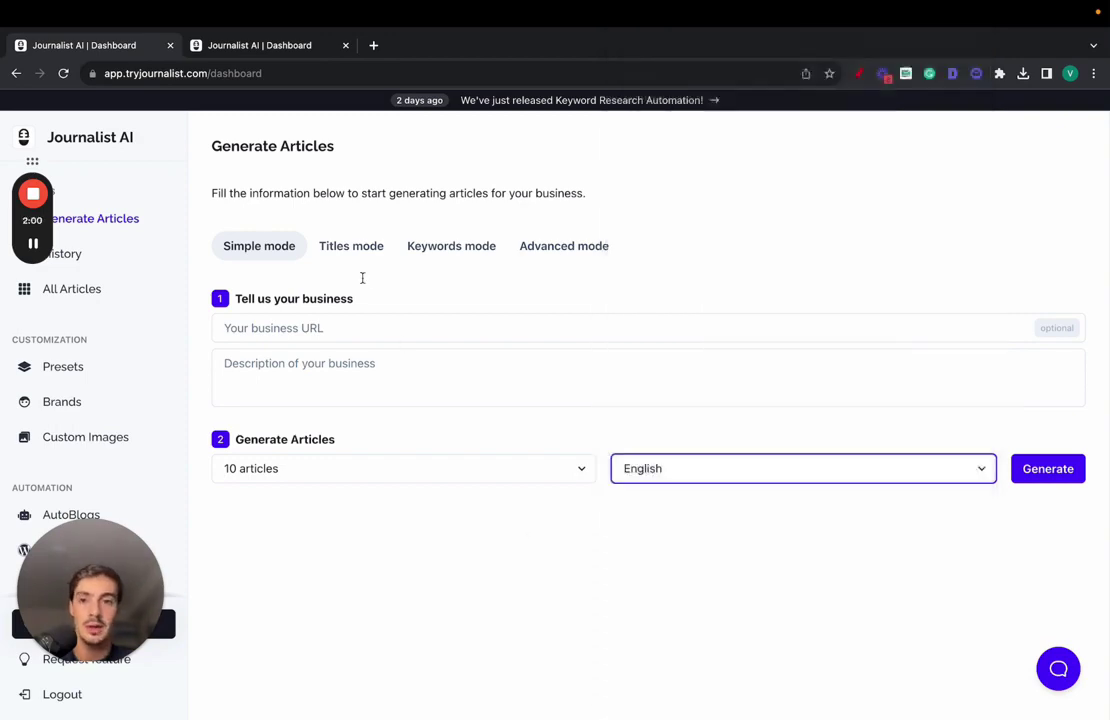
# Try Titles mode and the article language list, then switch to one-per-line Keywords mode
pyautogui.click(358, 253)
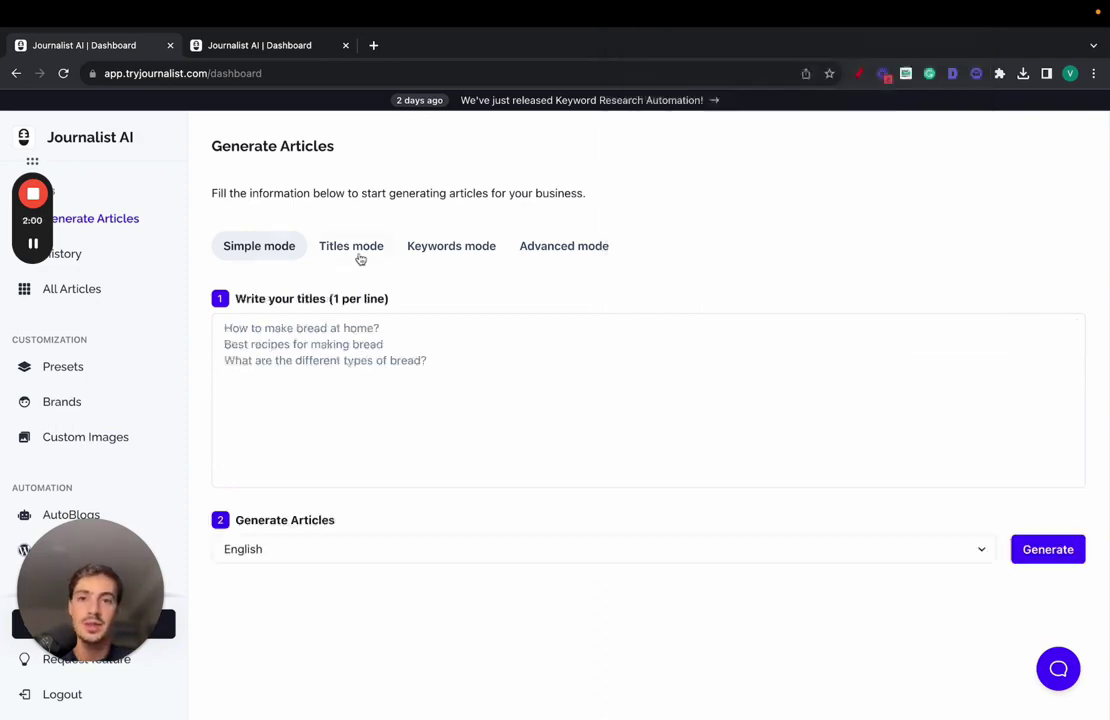
pyautogui.click(372, 548)
pyautogui.press('Return')
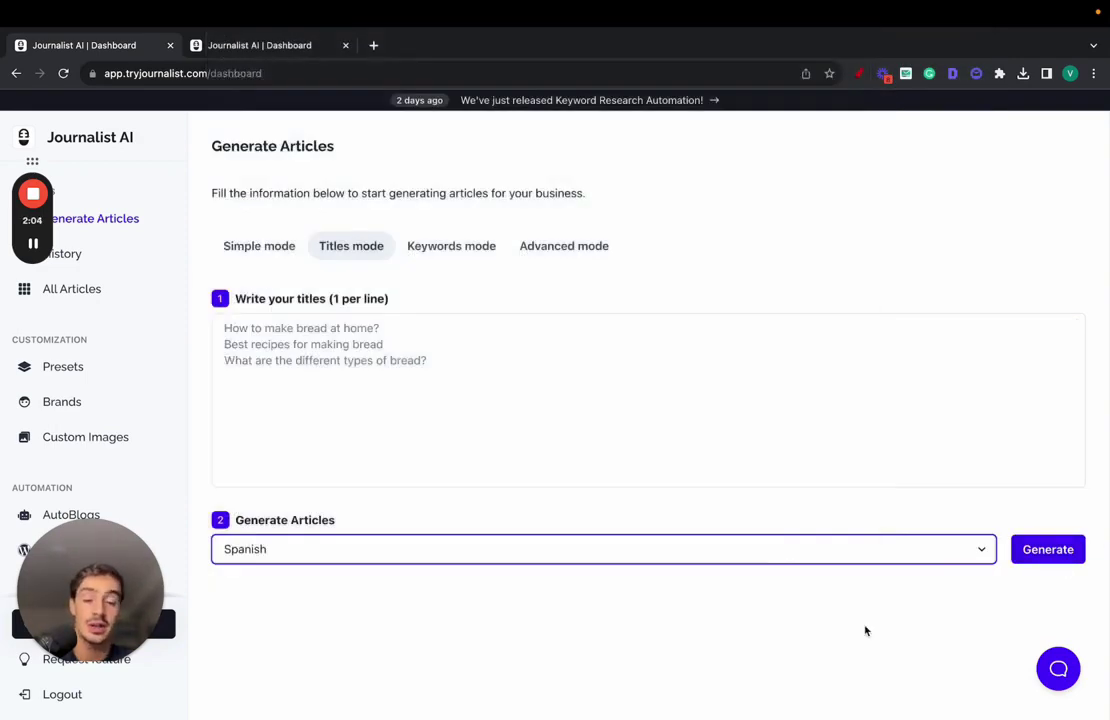
pyautogui.click(441, 250)
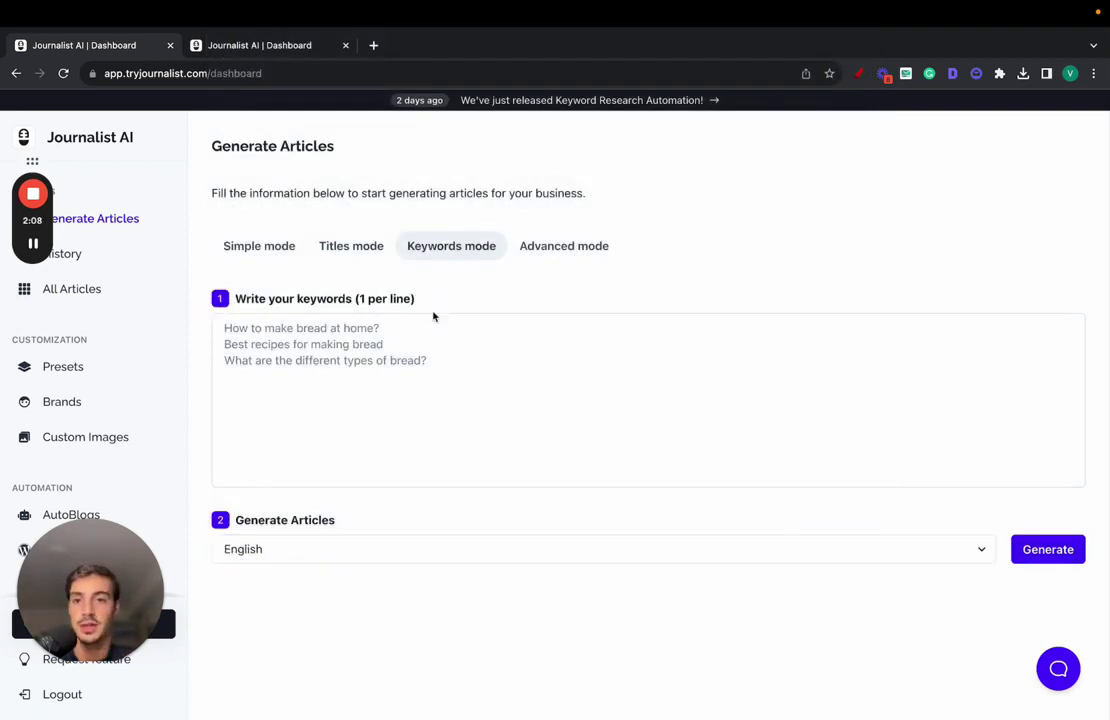
# Switch to Advanced mode and sketch a red page outline with image box and text lines
pyautogui.click(559, 258)
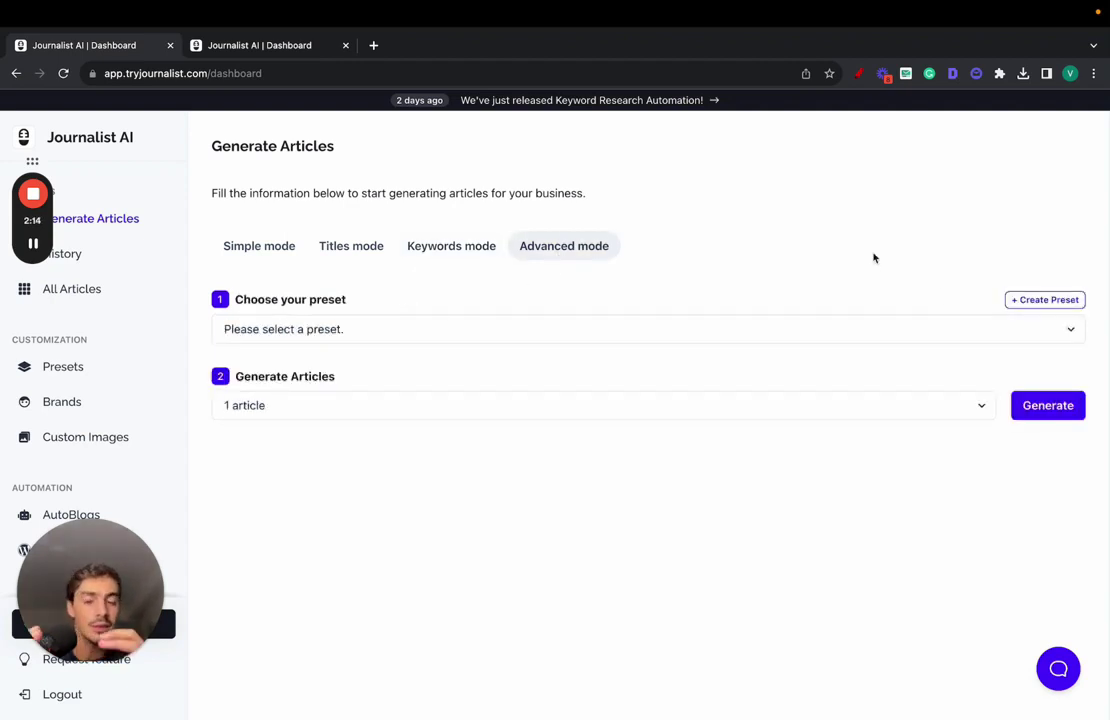
pyautogui.click(859, 73)
pyautogui.moveTo(636, 195)
pyautogui.mouseDown()
pyautogui.moveTo(862, 245)
pyautogui.moveTo(645, 163)
pyautogui.moveTo(686, 218)
pyautogui.moveTo(800, 190)
pyautogui.moveTo(670, 183)
pyautogui.mouseUp()
pyautogui.moveTo(666, 254); pyautogui.dragTo(788, 255)
pyautogui.moveTo(666, 295); pyautogui.dragTo(790, 295)
pyautogui.moveTo(688, 315); pyautogui.dragTo(755, 315)
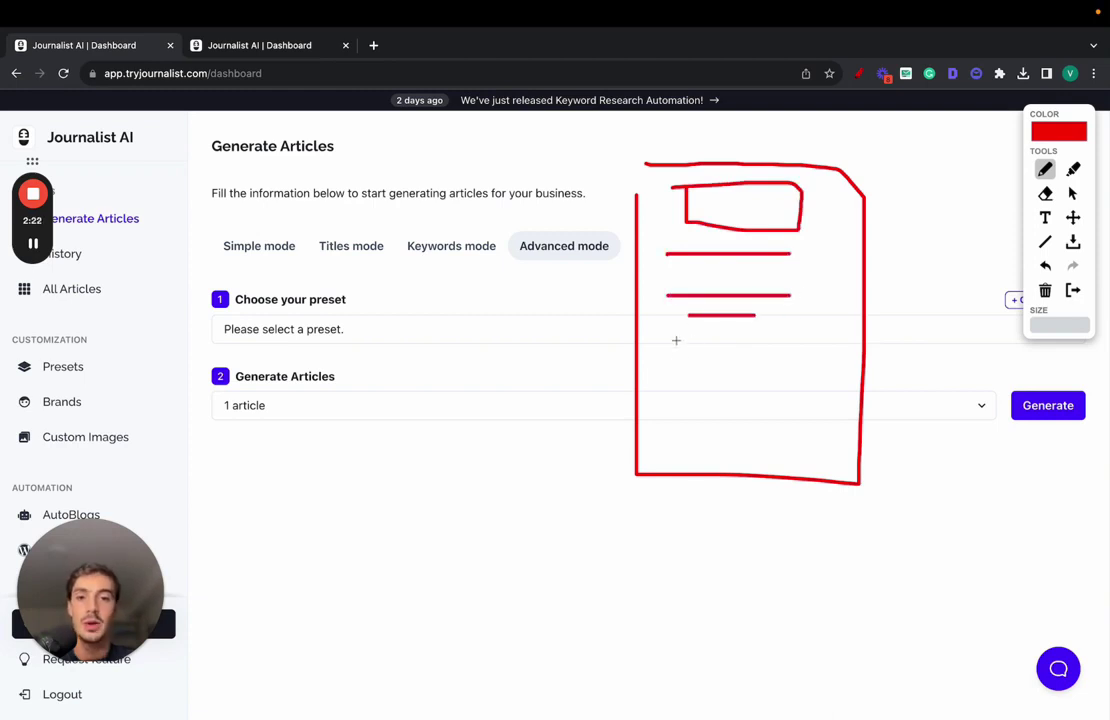
pyautogui.moveTo(676, 340)
pyautogui.mouseDown()
pyautogui.moveTo(742, 352)
pyautogui.moveTo(776, 437)
pyautogui.moveTo(778, 390)
pyautogui.moveTo(798, 354)
pyautogui.moveTo(941, 152)
pyautogui.moveTo(1011, 200)
pyautogui.moveTo(929, 153)
pyautogui.moveTo(934, 166)
pyautogui.mouseUp()
# Add dashes and extra strokes to the page sketch, then clear all the drawings
pyautogui.moveTo(678, 444)
pyautogui.mouseDown()
pyautogui.moveTo(706, 444)
pyautogui.moveTo(488, 377)
pyautogui.moveTo(478, 488)
pyautogui.moveTo(492, 368)
pyautogui.mouseUp()
pyautogui.moveTo(828, 383); pyautogui.dragTo(851, 384)
pyautogui.moveTo(724, 434); pyautogui.dragTo(800, 455)
pyautogui.moveTo(834, 101); pyautogui.dragTo(431, 580)
pyautogui.moveTo(836, 342); pyautogui.dragTo(540, 715)
pyautogui.click(1073, 290)
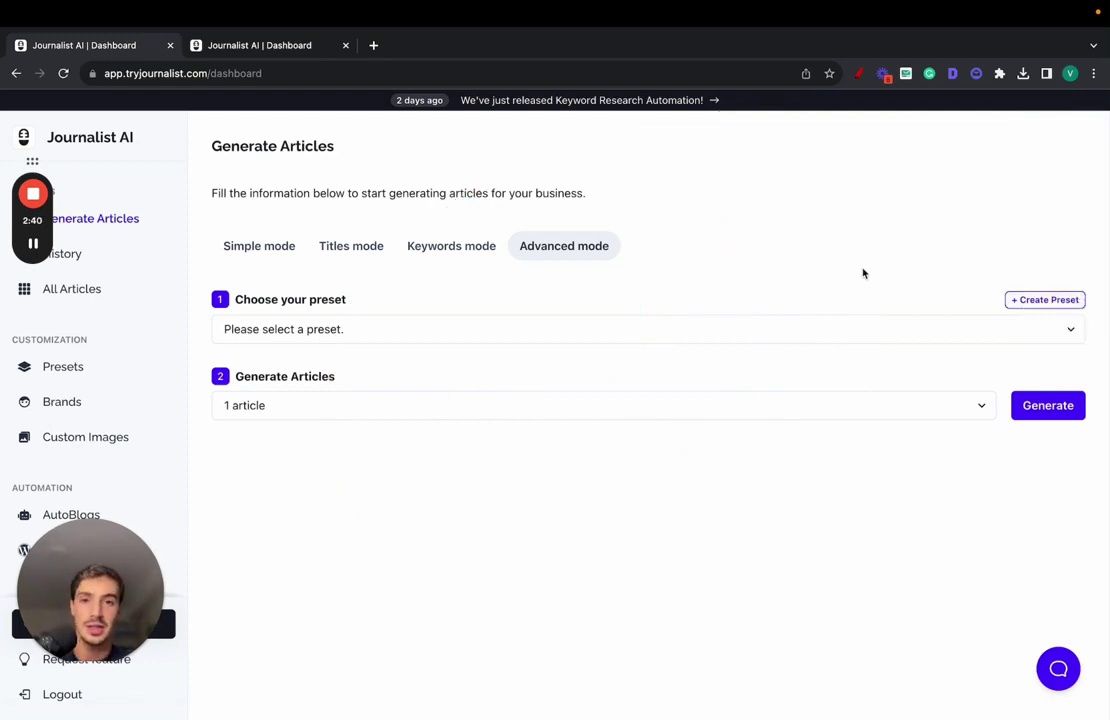
pyautogui.moveTo(90, 590); pyautogui.dragTo(806, 565)
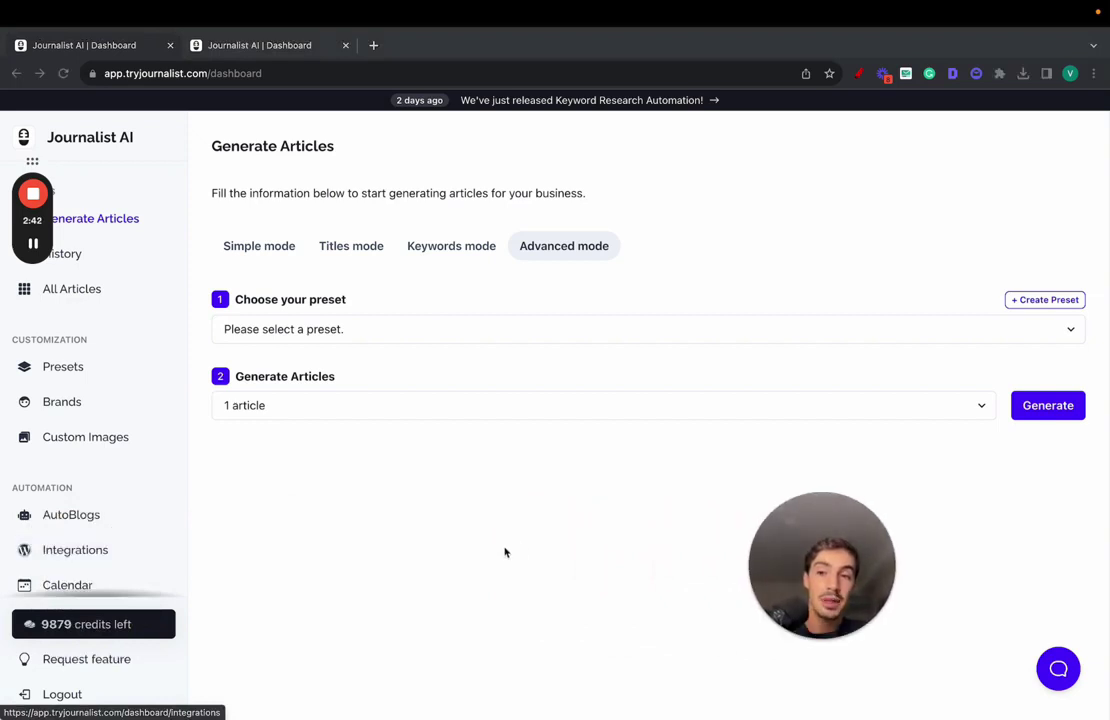
# Go to the AutoBlogs page and open the wp AutoBlog for editing
pyautogui.scroll(-1, 97, 471)
pyautogui.click(134, 467)
pyautogui.moveTo(800, 545); pyautogui.dragTo(68, 540)
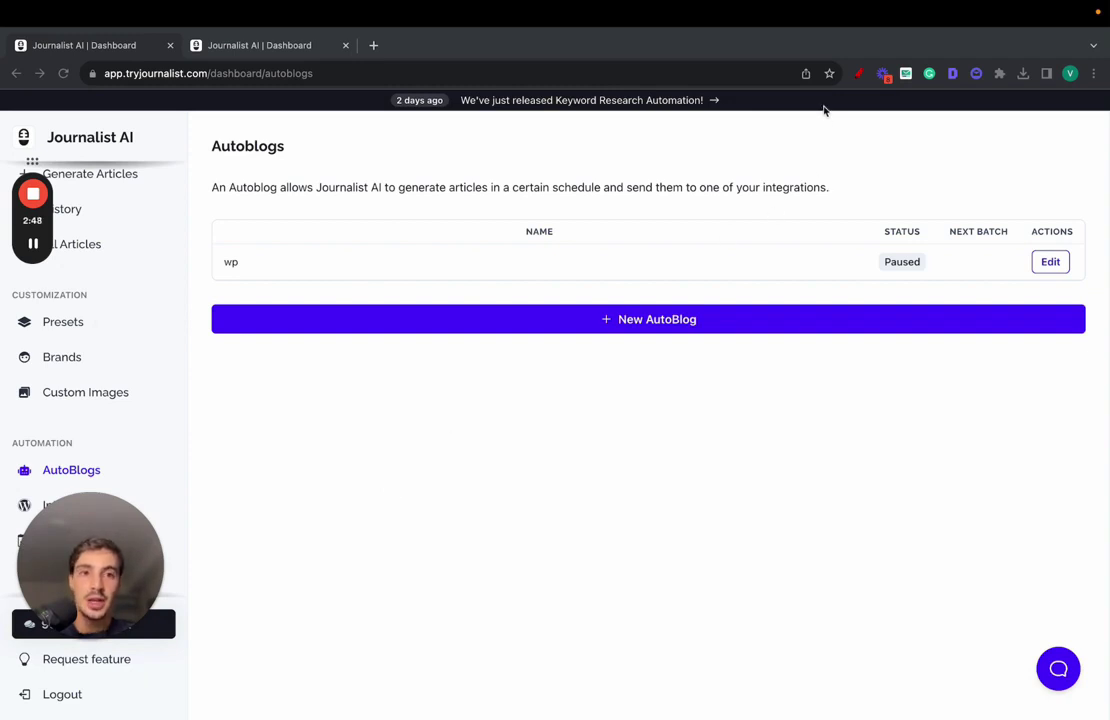
pyautogui.click(1051, 262)
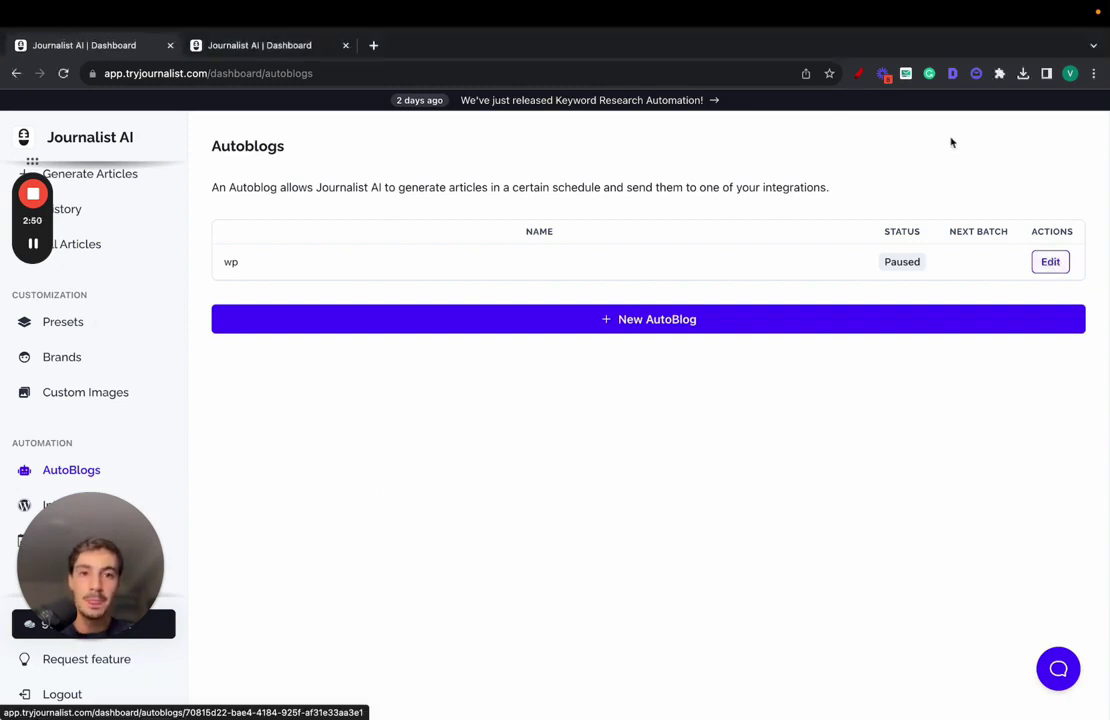
# Annotate in red pen: underline Journalist AI and sketch a rectangle holding small boxes
pyautogui.click(858, 75)
pyautogui.moveTo(47, 146)
pyautogui.mouseDown()
pyautogui.moveTo(135, 146)
pyautogui.moveTo(255, 278)
pyautogui.moveTo(544, 290)
pyautogui.mouseUp()
pyautogui.moveTo(630, 172)
pyautogui.mouseDown()
pyautogui.moveTo(632, 405)
pyautogui.moveTo(753, 374)
pyautogui.moveTo(740, 152)
pyautogui.moveTo(623, 157)
pyautogui.mouseUp()
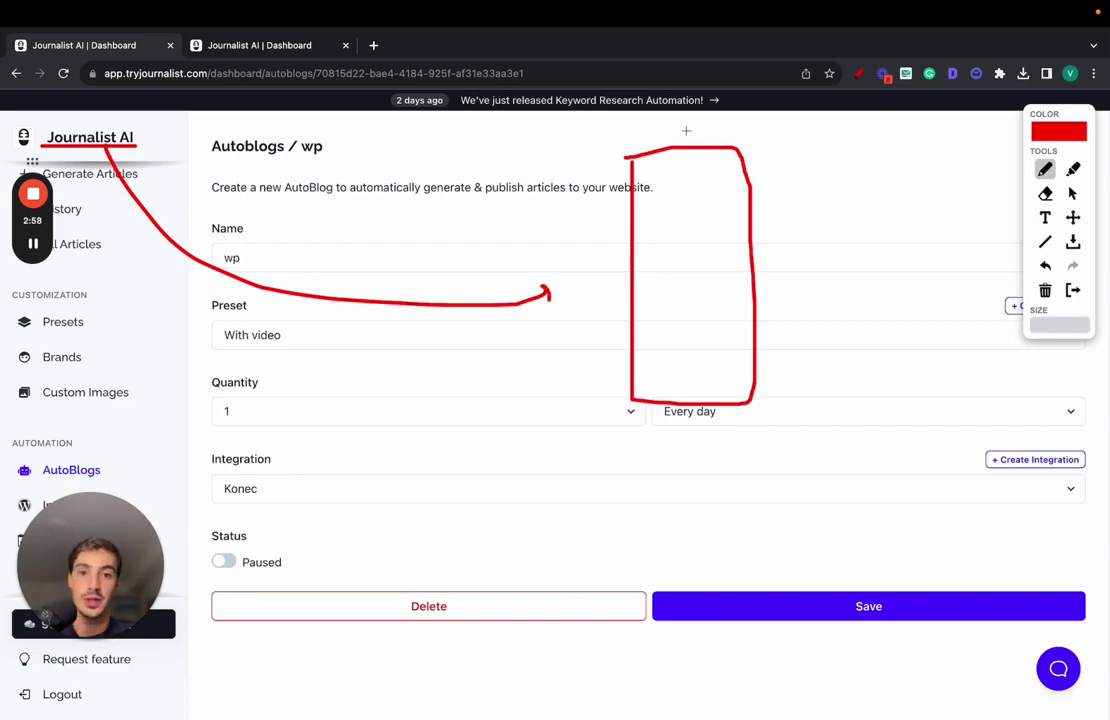
pyautogui.moveTo(644, 163)
pyautogui.mouseDown()
pyautogui.moveTo(674, 196)
pyautogui.moveTo(646, 160)
pyautogui.moveTo(685, 189)
pyautogui.moveTo(708, 157)
pyautogui.moveTo(719, 187)
pyautogui.mouseUp()
pyautogui.moveTo(648, 212)
pyautogui.mouseDown()
pyautogui.moveTo(649, 255)
pyautogui.moveTo(680, 210)
pyautogui.moveTo(658, 208)
pyautogui.mouseUp()
pyautogui.moveTo(689, 210)
pyautogui.mouseDown()
pyautogui.moveTo(689, 252)
pyautogui.moveTo(697, 207)
pyautogui.moveTo(728, 235)
pyautogui.mouseUp()
pyautogui.moveTo(728, 235); pyautogui.dragTo(752, 210)
pyautogui.moveTo(752, 210); pyautogui.dragTo(729, 210)
pyautogui.click(1072, 193)
# Set the wp AutoBlog's Quantity to 5 and its frequency to Every week
pyautogui.click(380, 412)
pyautogui.click(307, 602)
pyautogui.click(818, 414)
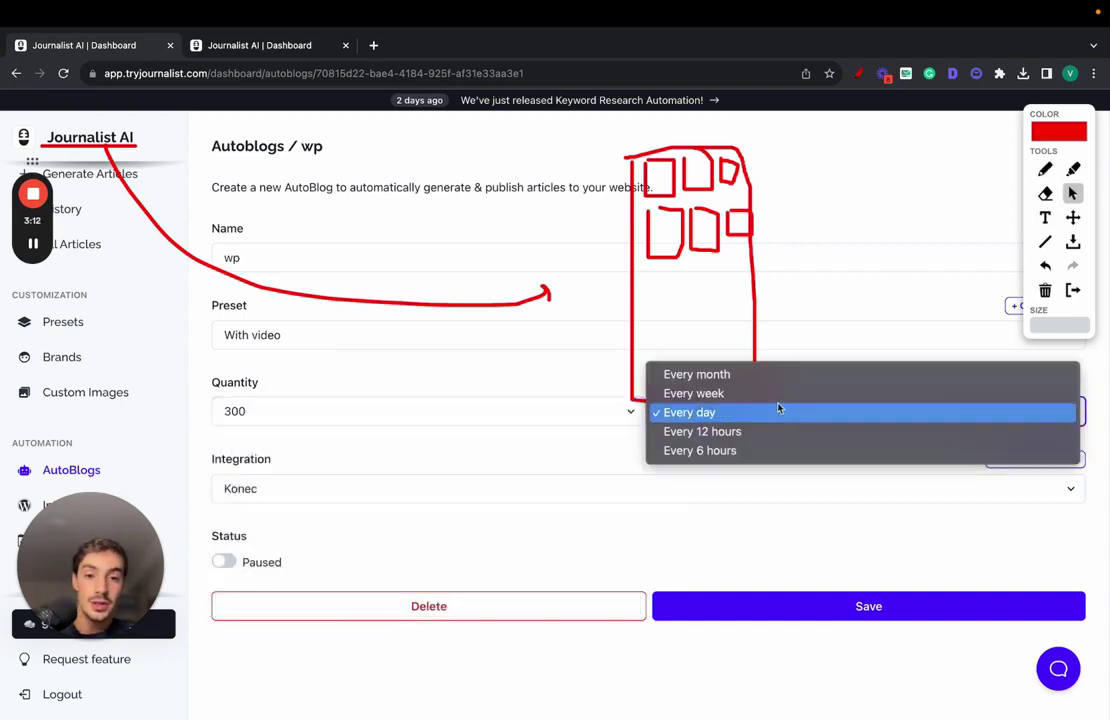
pyautogui.click(750, 393)
pyautogui.click(516, 415)
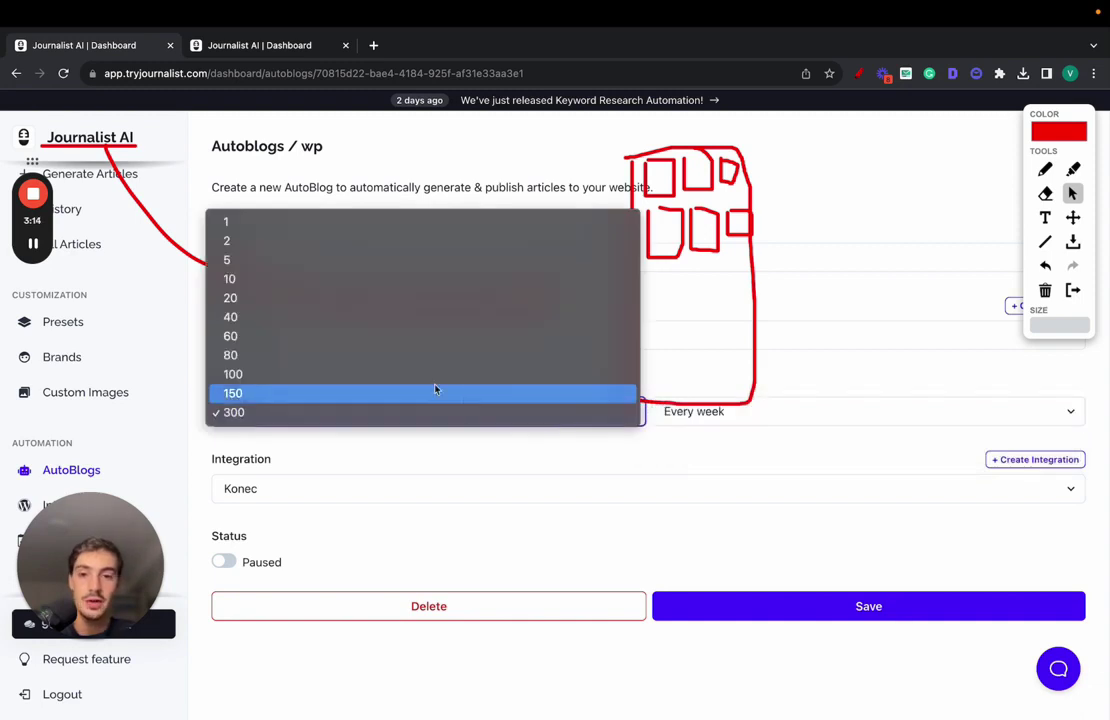
pyautogui.click(279, 264)
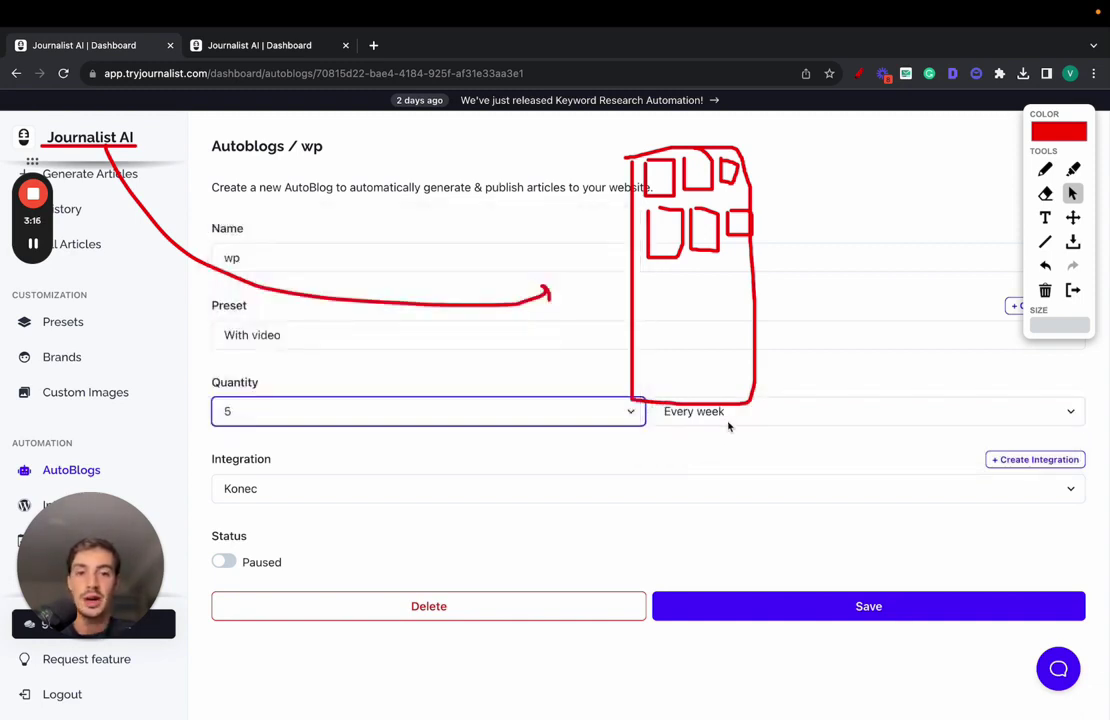
pyautogui.click(731, 420)
pyautogui.click(993, 243)
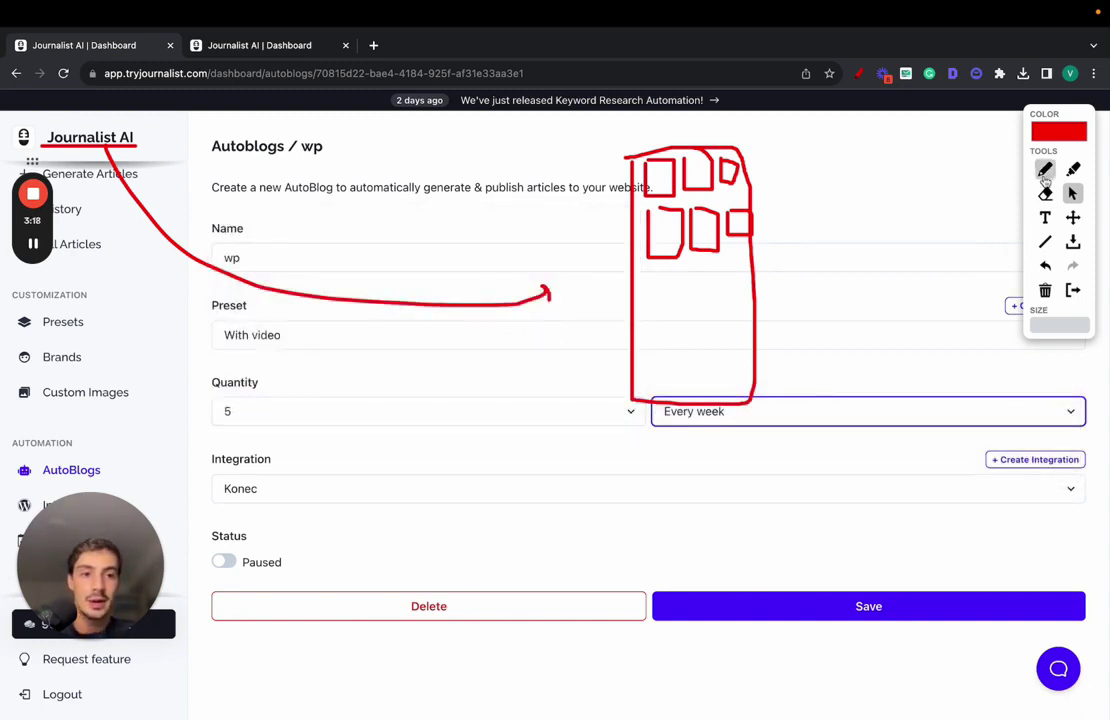
# Draw red lines from the small box to a second page sketch with heading and lines, and circle it
pyautogui.click(1045, 169)
pyautogui.moveTo(727, 210); pyautogui.dragTo(819, 175)
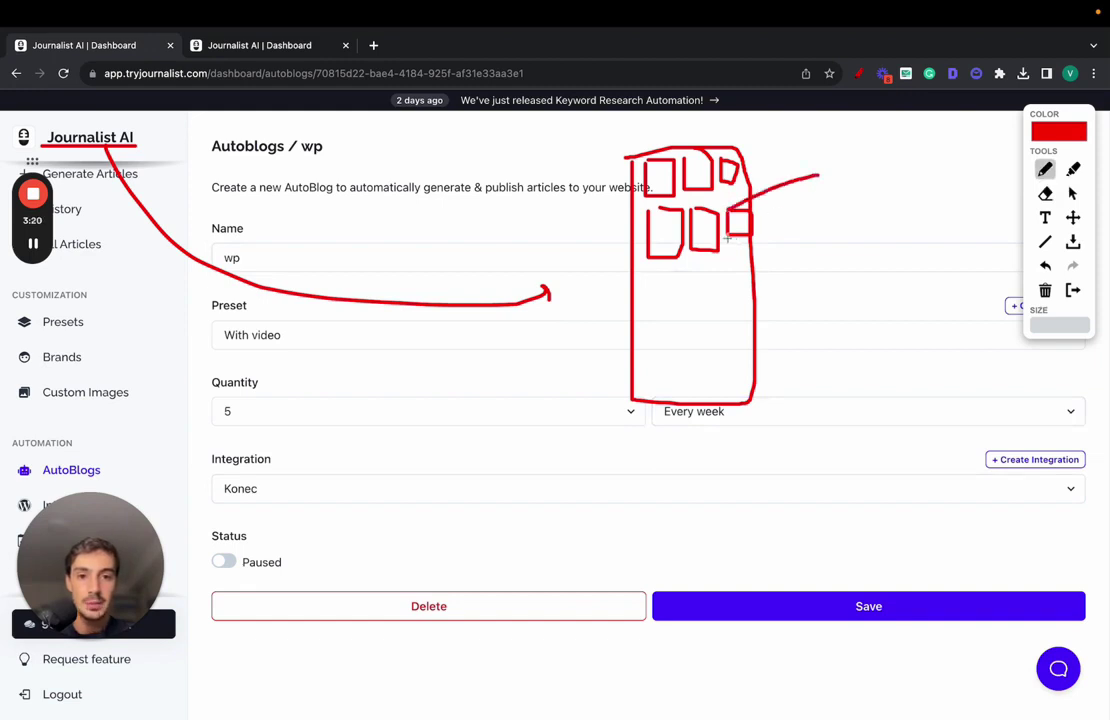
pyautogui.moveTo(752, 231); pyautogui.dragTo(826, 262)
pyautogui.moveTo(821, 175)
pyautogui.mouseDown()
pyautogui.moveTo(821, 300)
pyautogui.moveTo(942, 422)
pyautogui.moveTo(962, 142)
pyautogui.moveTo(829, 146)
pyautogui.moveTo(929, 178)
pyautogui.moveTo(868, 200)
pyautogui.moveTo(952, 225)
pyautogui.mouseUp()
pyautogui.moveTo(848, 281); pyautogui.dragTo(943, 281)
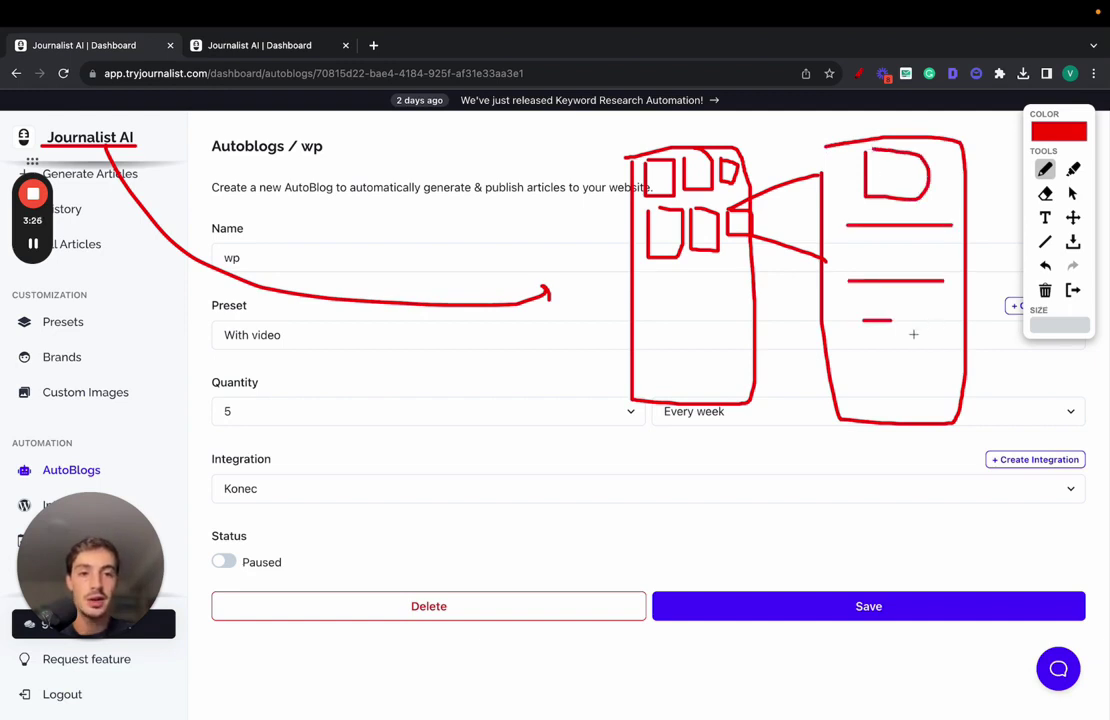
pyautogui.moveTo(862, 320)
pyautogui.mouseDown()
pyautogui.moveTo(891, 320)
pyautogui.moveTo(882, 349)
pyautogui.mouseUp()
pyautogui.moveTo(889, 393); pyautogui.dragTo(952, 393)
pyautogui.moveTo(904, 325); pyautogui.dragTo(977, 325)
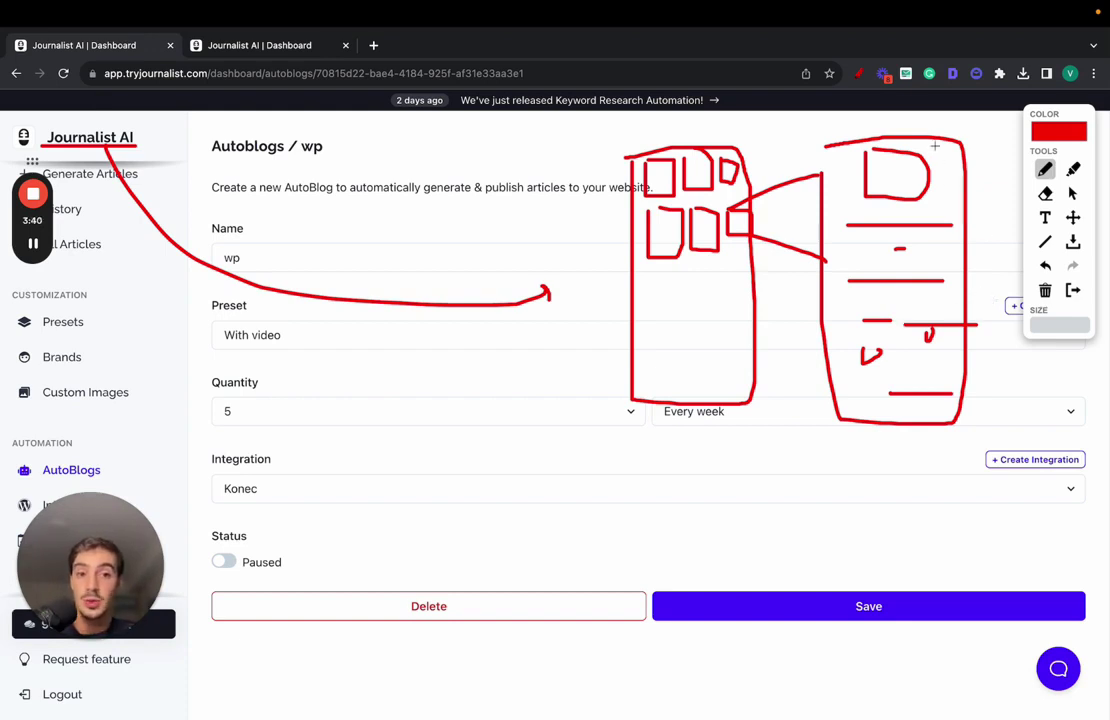
pyautogui.moveTo(870, 150)
pyautogui.mouseDown()
pyautogui.moveTo(800, 330)
pyautogui.moveTo(948, 128)
pyautogui.mouseUp()
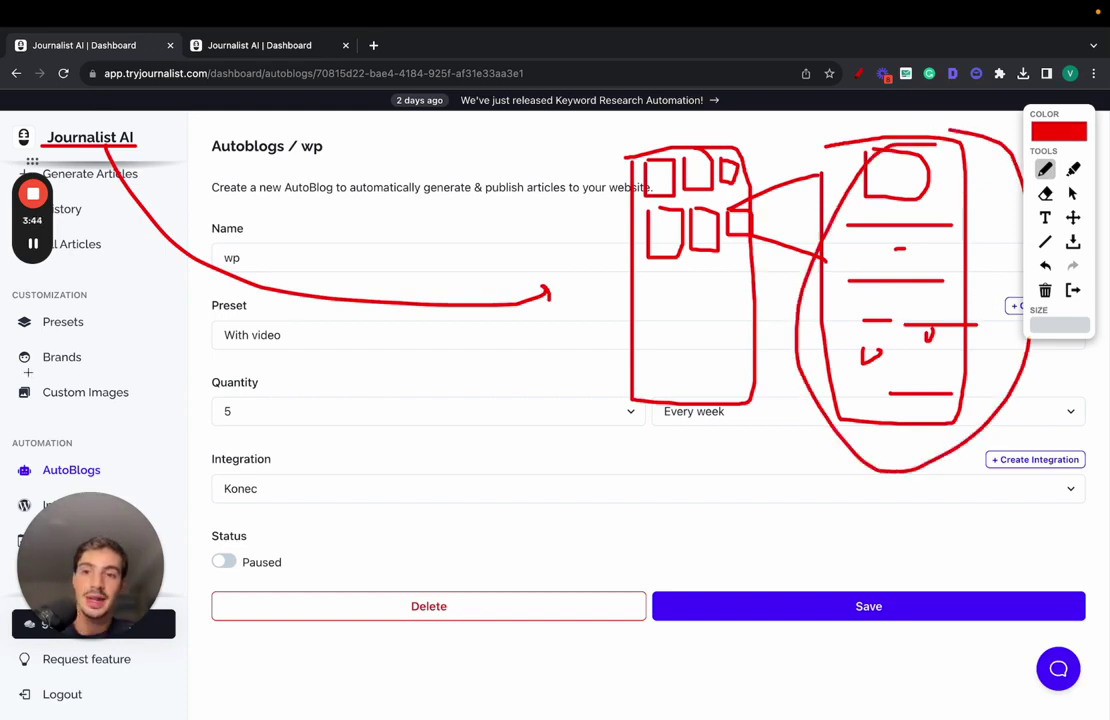
# Point a red arrow at the Brands feature, loop the second sketch again, then clear all drawings
pyautogui.moveTo(24, 372)
pyautogui.mouseDown()
pyautogui.moveTo(118, 370)
pyautogui.moveTo(16, 341)
pyautogui.moveTo(17, 369)
pyautogui.mouseUp()
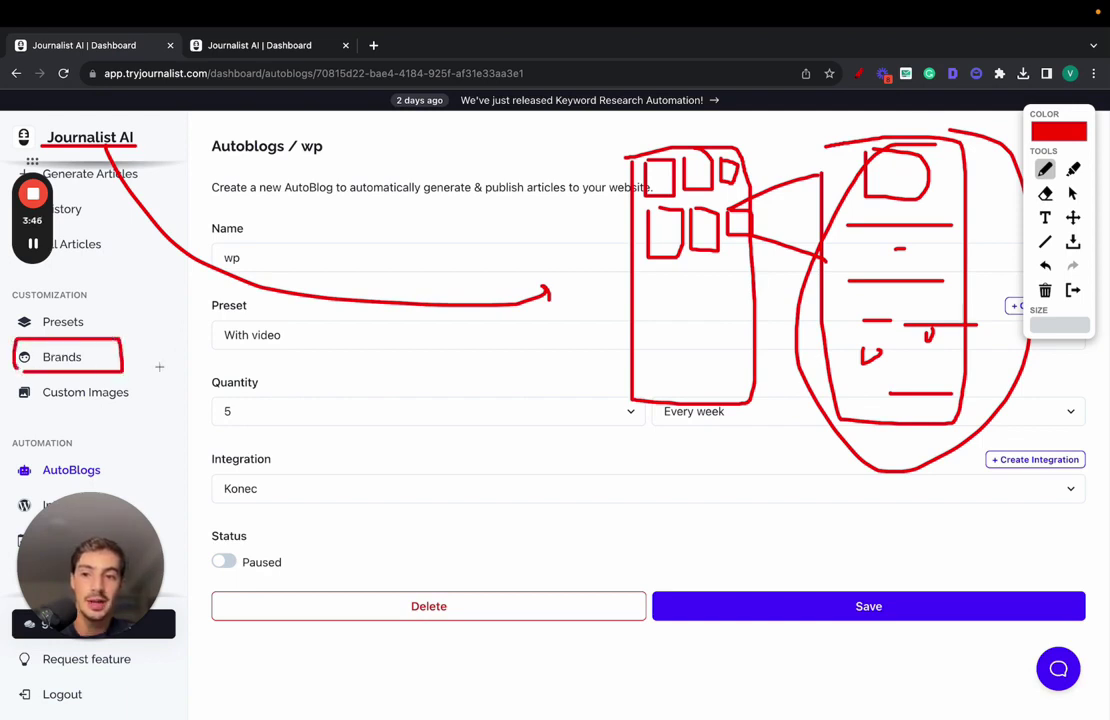
pyautogui.moveTo(193, 354)
pyautogui.mouseDown()
pyautogui.moveTo(131, 354)
pyautogui.moveTo(140, 360)
pyautogui.mouseUp()
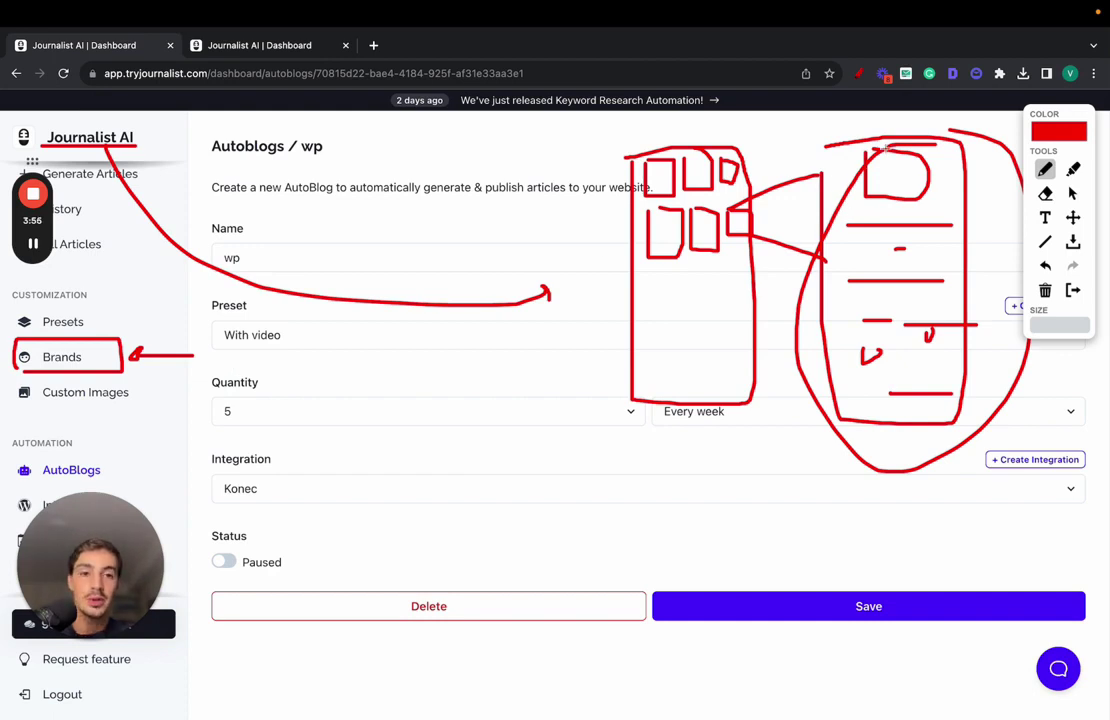
pyautogui.moveTo(885, 148)
pyautogui.mouseDown()
pyautogui.moveTo(776, 263)
pyautogui.moveTo(979, 372)
pyautogui.moveTo(955, 163)
pyautogui.mouseUp()
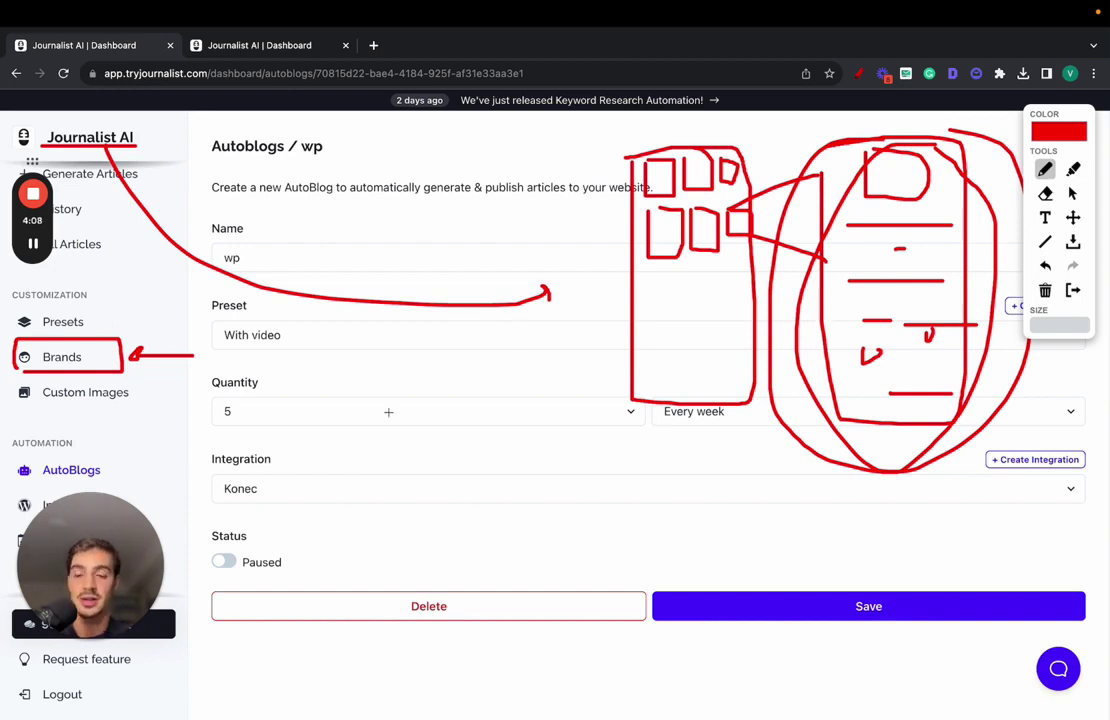
pyautogui.press('Escape')
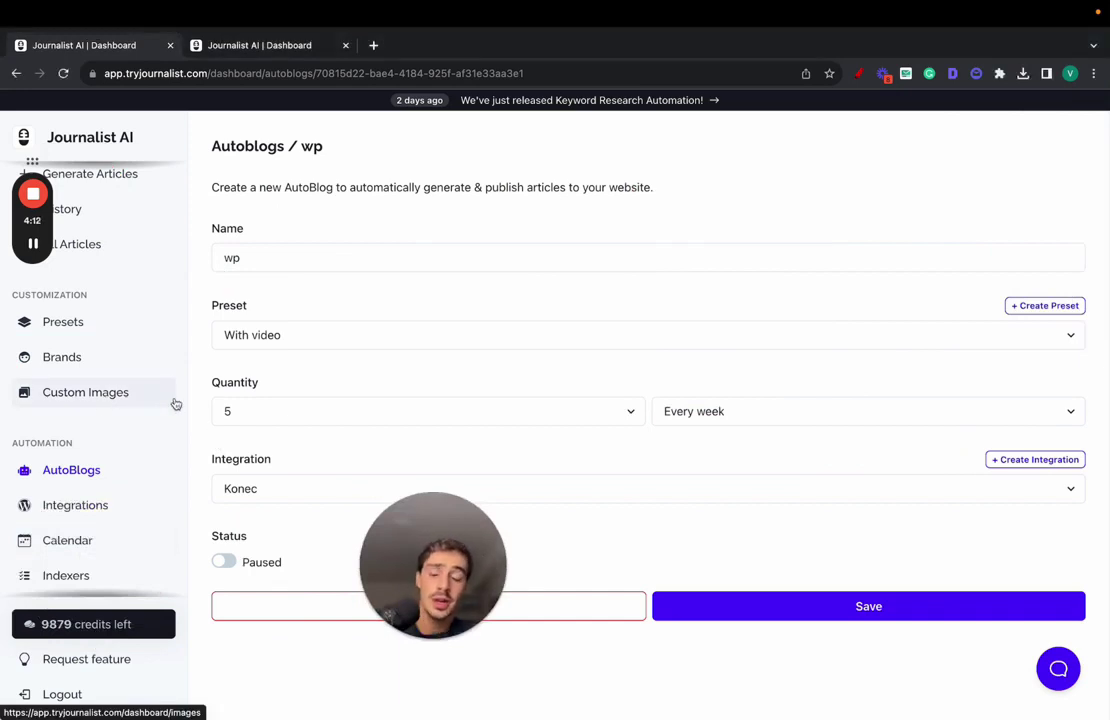
# Scroll the sidebar and visit Keyword Monitors, then the Indexers page
pyautogui.scroll(-3, 173, 404)
pyautogui.click(134, 527)
pyautogui.click(92, 461)
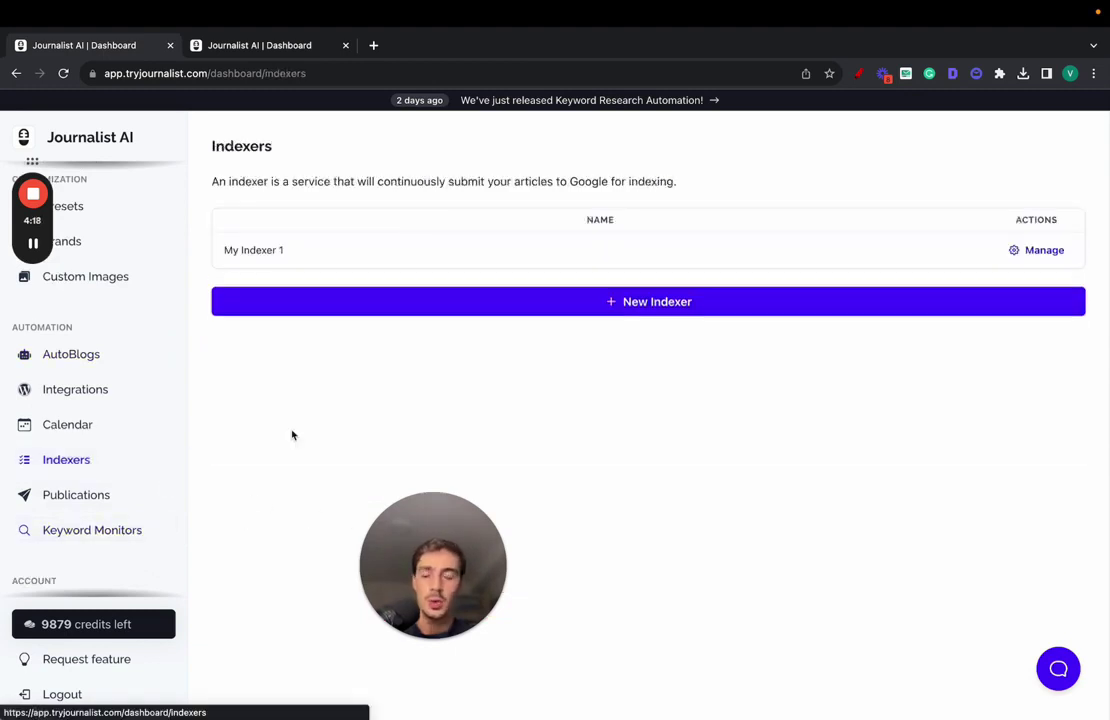
# Underline Journalist AI and scribble red notes over the indexer list, then clear the drawings
pyautogui.click(859, 73)
pyautogui.moveTo(43, 144)
pyautogui.mouseDown()
pyautogui.moveTo(168, 152)
pyautogui.moveTo(285, 210)
pyautogui.moveTo(312, 240)
pyautogui.moveTo(330, 232)
pyautogui.moveTo(370, 265)
pyautogui.mouseUp()
pyautogui.moveTo(445, 187)
pyautogui.mouseDown()
pyautogui.moveTo(400, 240)
pyautogui.moveTo(491, 241)
pyautogui.moveTo(505, 282)
pyautogui.mouseUp()
pyautogui.moveTo(557, 250); pyautogui.dragTo(557, 285)
pyautogui.moveTo(612, 233)
pyautogui.mouseDown()
pyautogui.moveTo(606, 180)
pyautogui.moveTo(615, 235)
pyautogui.moveTo(674, 267)
pyautogui.mouseUp()
pyautogui.moveTo(721, 175); pyautogui.dragTo(721, 240)
pyautogui.moveTo(330, 100); pyautogui.dragTo(230, 190)
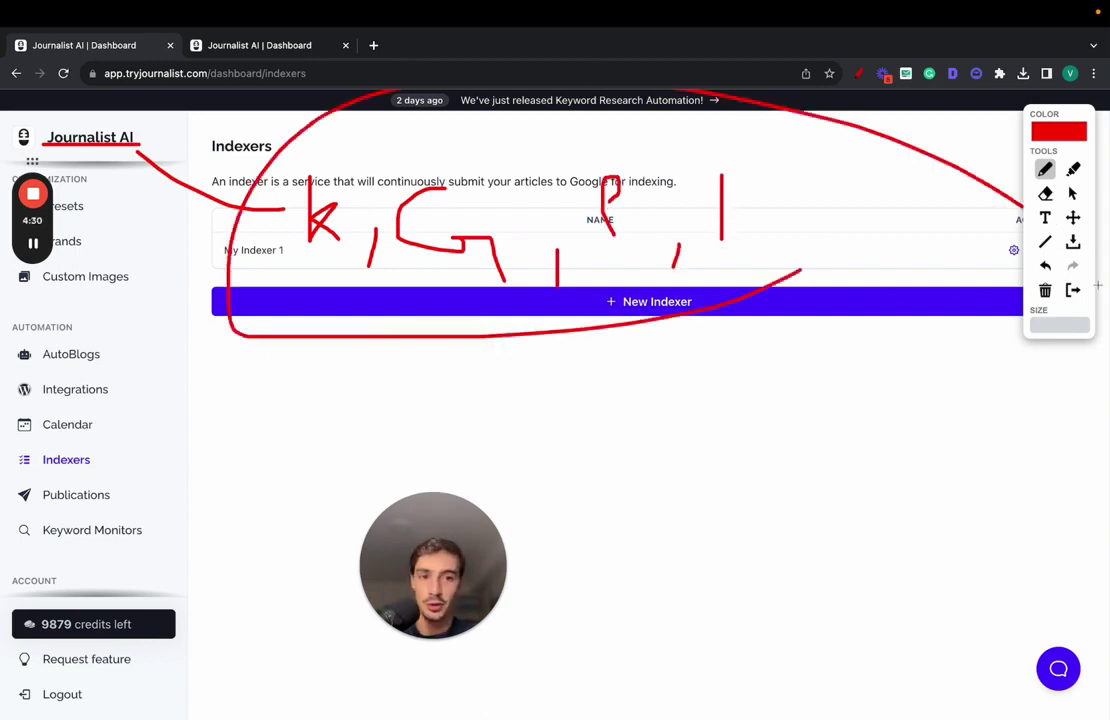
pyautogui.press('Escape')
# Open the Vettted keyword monitor and tick the 'home services seo' suggestion
pyautogui.click(139, 527)
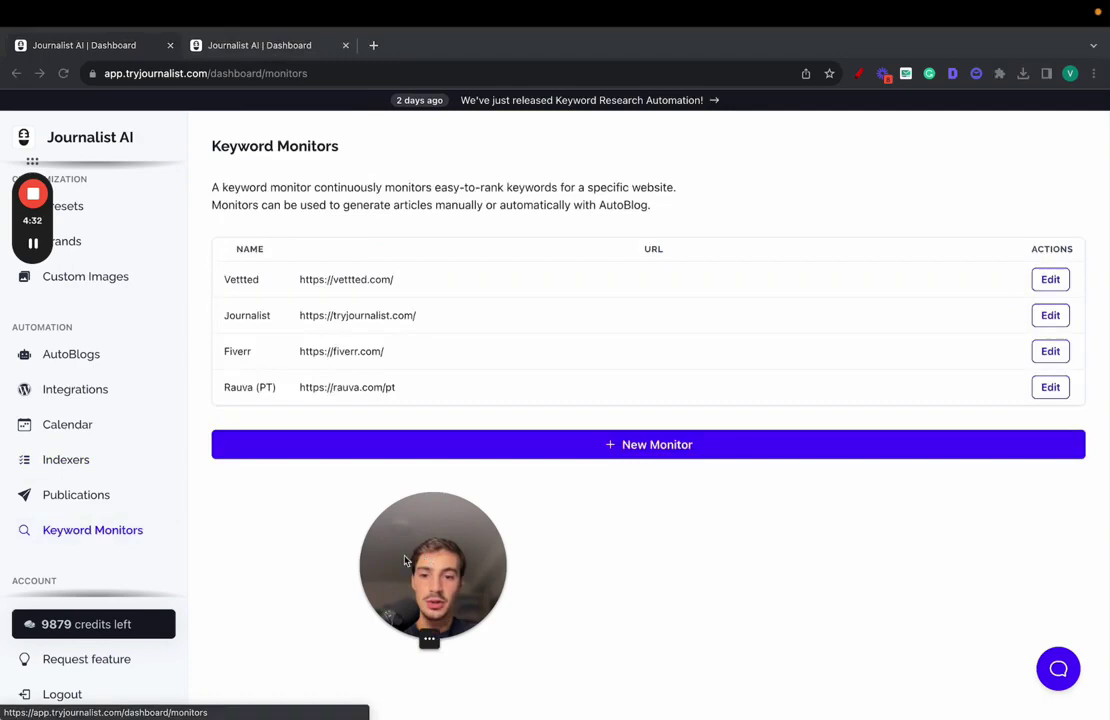
pyautogui.click(1062, 281)
pyautogui.scroll(-2, 763, 343)
pyautogui.scroll(-5, 763, 344)
pyautogui.scroll(1, 763, 344)
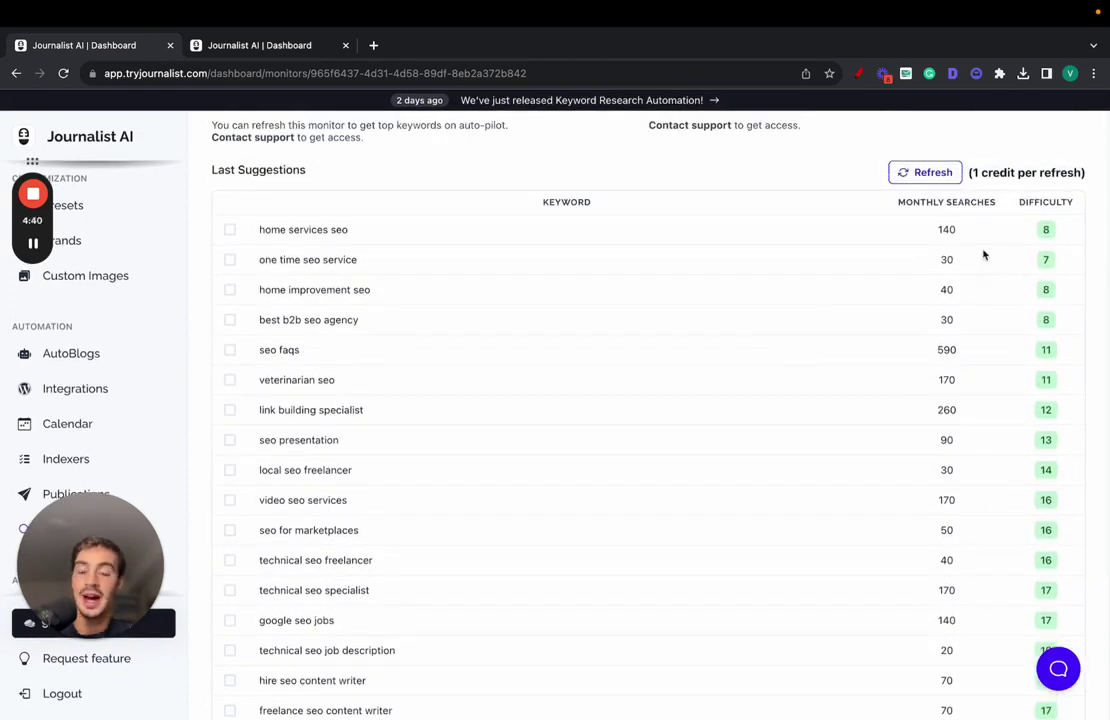
pyautogui.scroll(1, 339, 287)
pyautogui.click(229, 289)
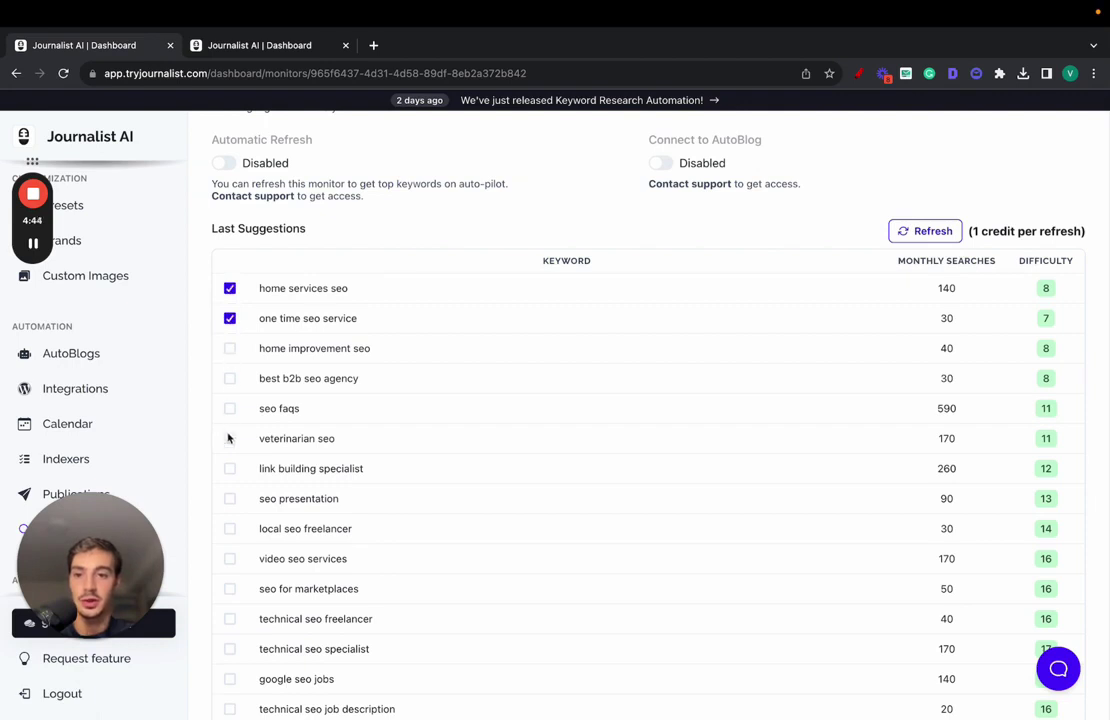
pyautogui.scroll(2, 640, 249)
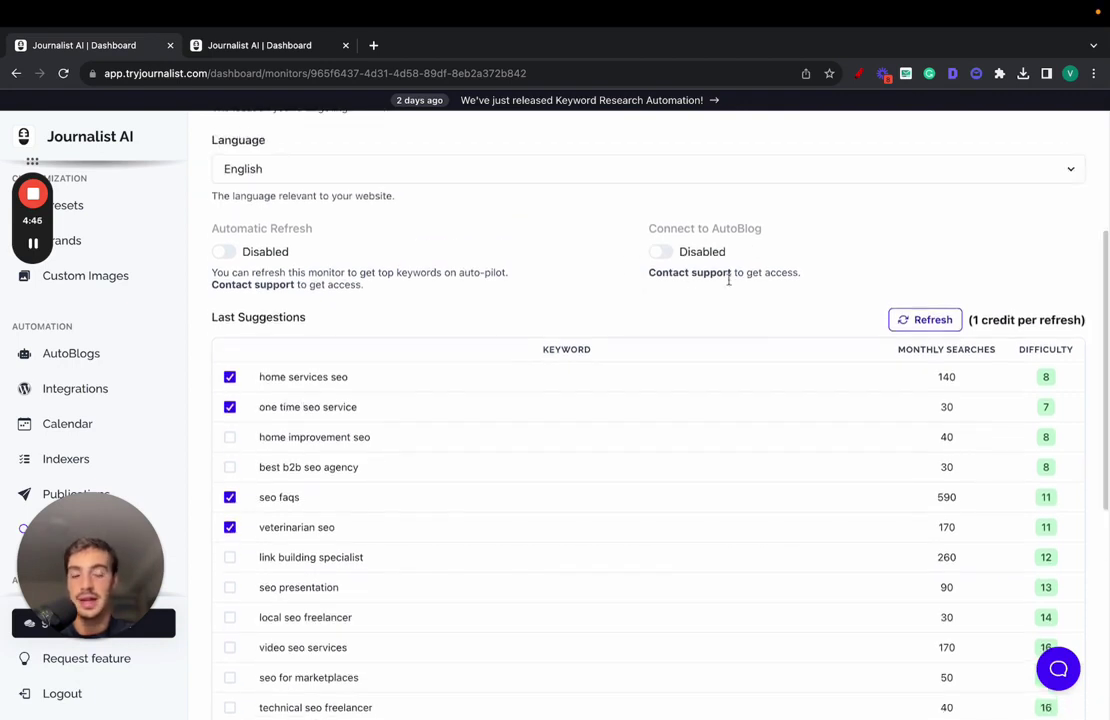
# Mark 'home services seo', 'one time seo service' and 'seo faqs' in red, then clear and scroll up
pyautogui.click(858, 74)
pyautogui.moveTo(35, 148)
pyautogui.mouseDown()
pyautogui.moveTo(137, 149)
pyautogui.moveTo(350, 206)
pyautogui.mouseUp()
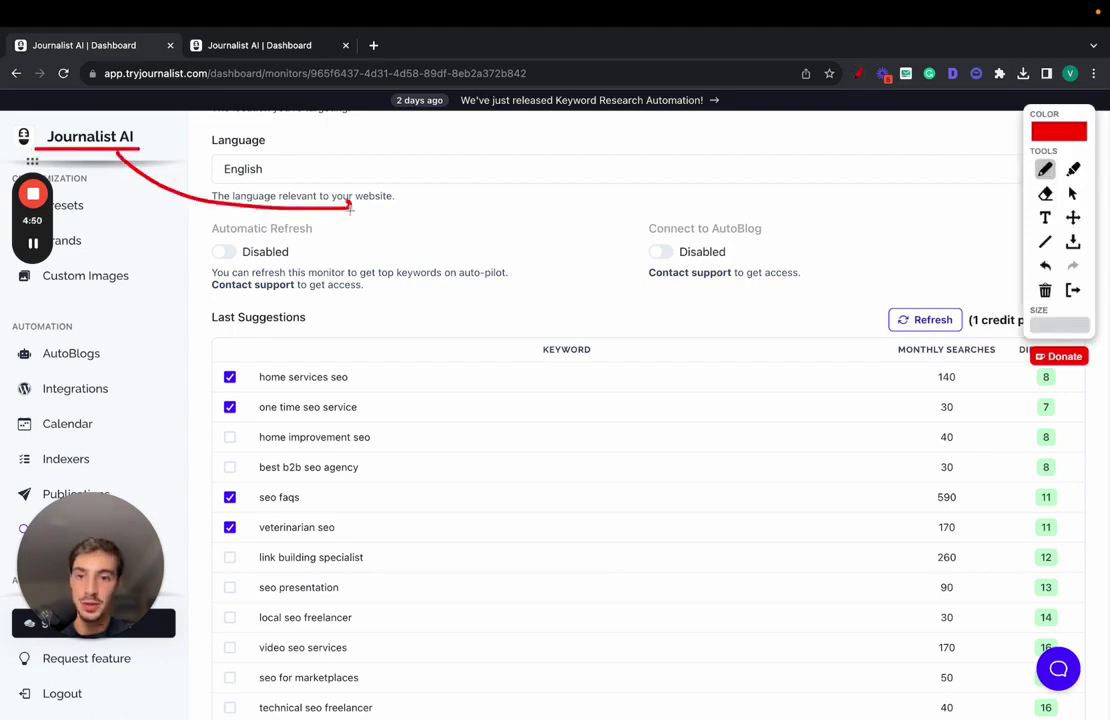
pyautogui.moveTo(413, 163)
pyautogui.mouseDown()
pyautogui.moveTo(408, 369)
pyautogui.moveTo(585, 220)
pyautogui.moveTo(459, 179)
pyautogui.mouseUp()
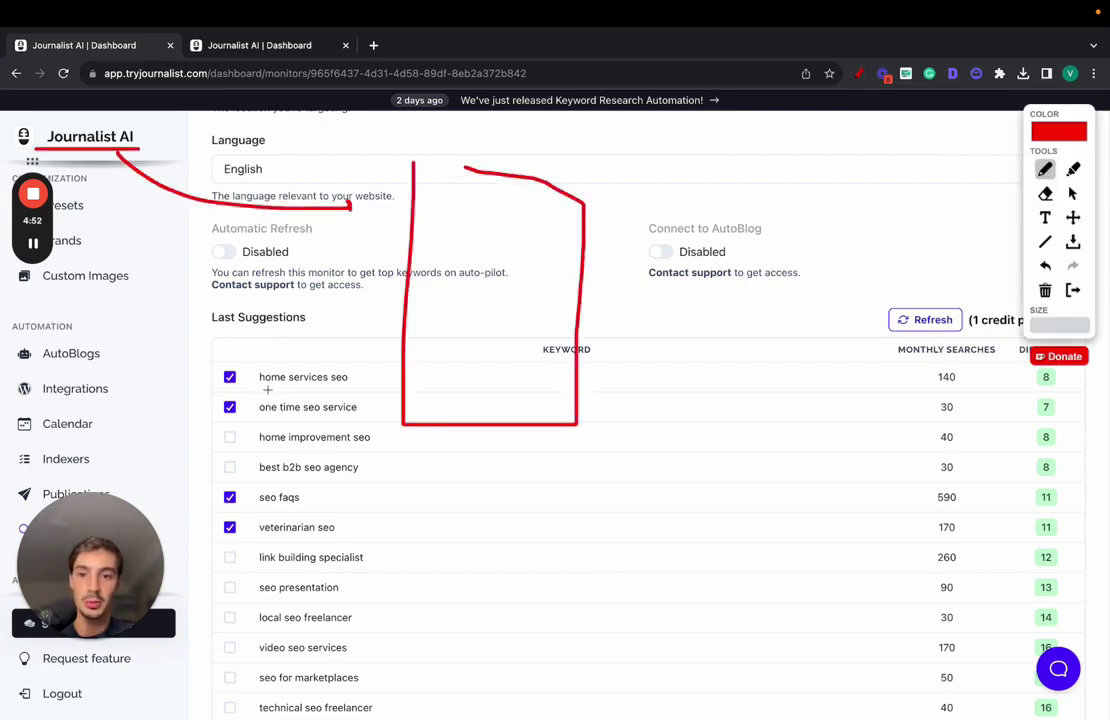
pyautogui.moveTo(264, 389); pyautogui.dragTo(375, 386)
pyautogui.moveTo(287, 409); pyautogui.dragTo(338, 421)
pyautogui.moveTo(261, 494); pyautogui.dragTo(309, 494)
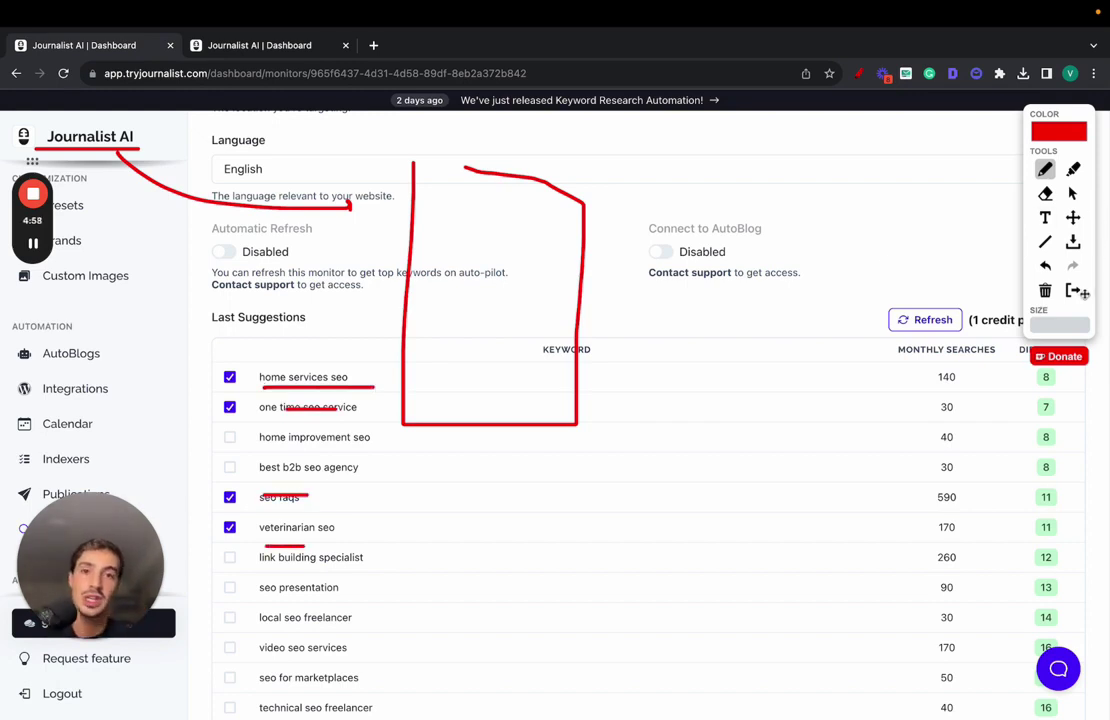
pyautogui.click(1074, 291)
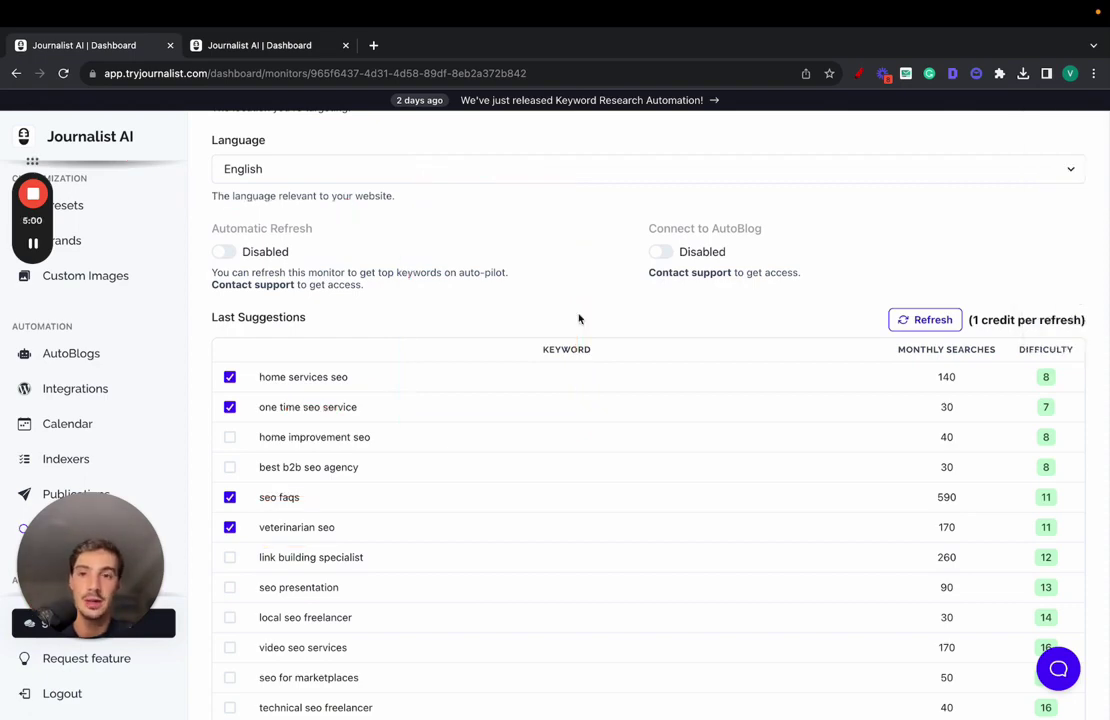
pyautogui.scroll(5, 441, 343)
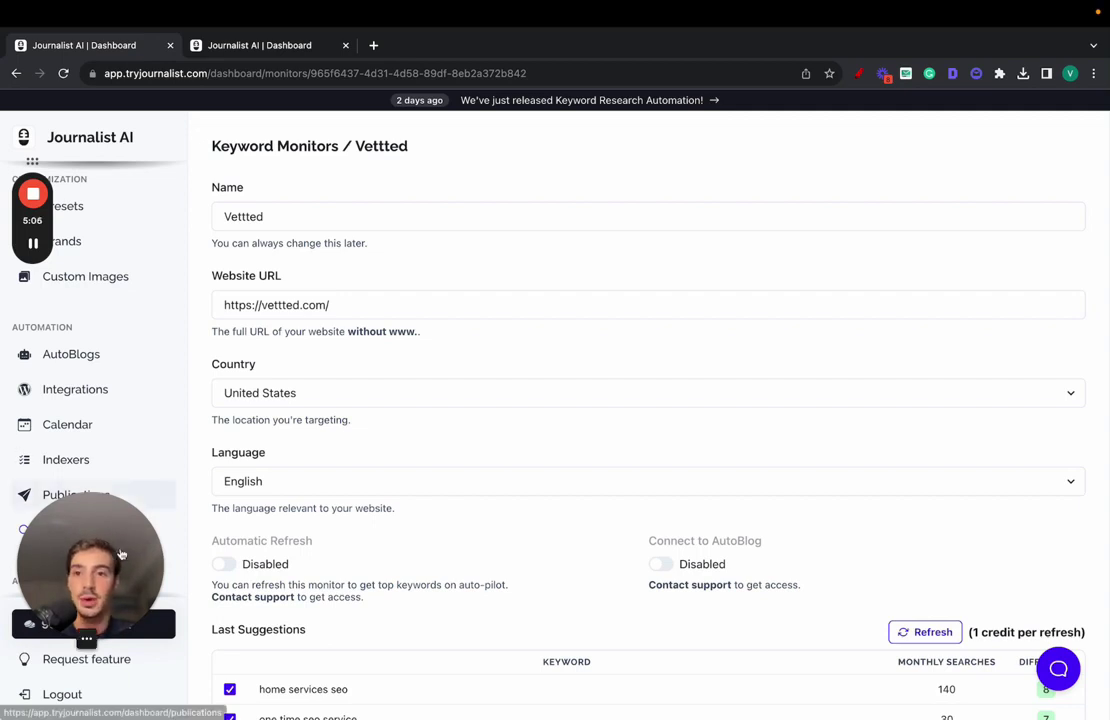
pyautogui.moveTo(75, 515); pyautogui.dragTo(482, 212)
pyautogui.click(529, 292)
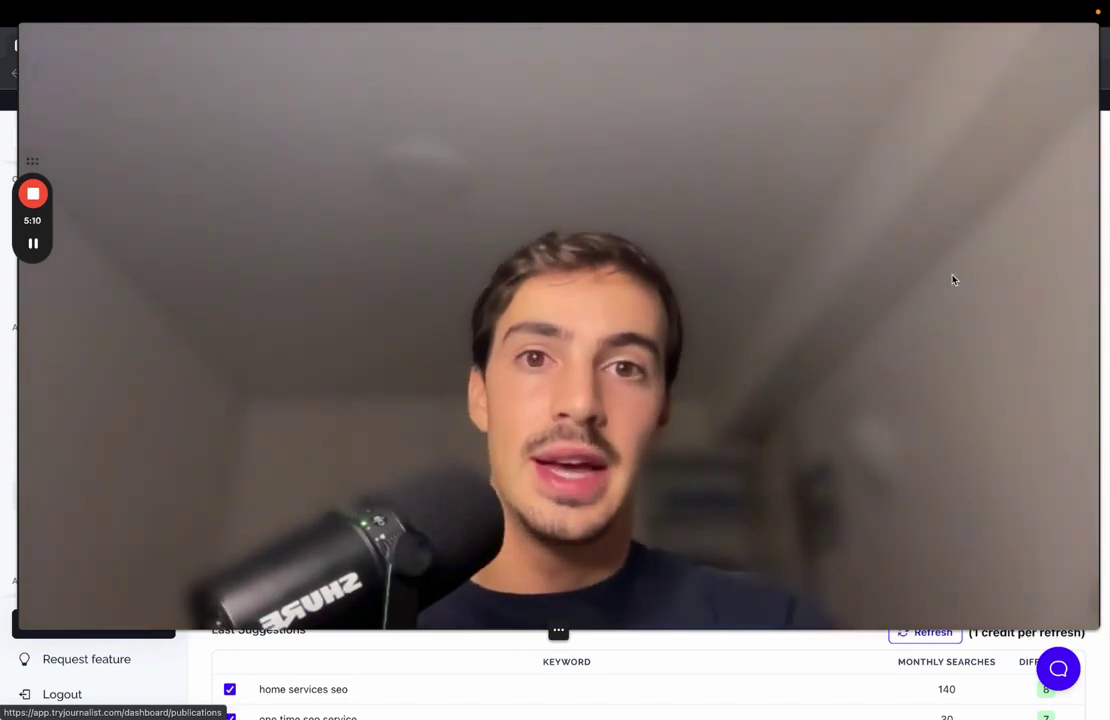
pyautogui.moveTo(644, 612)
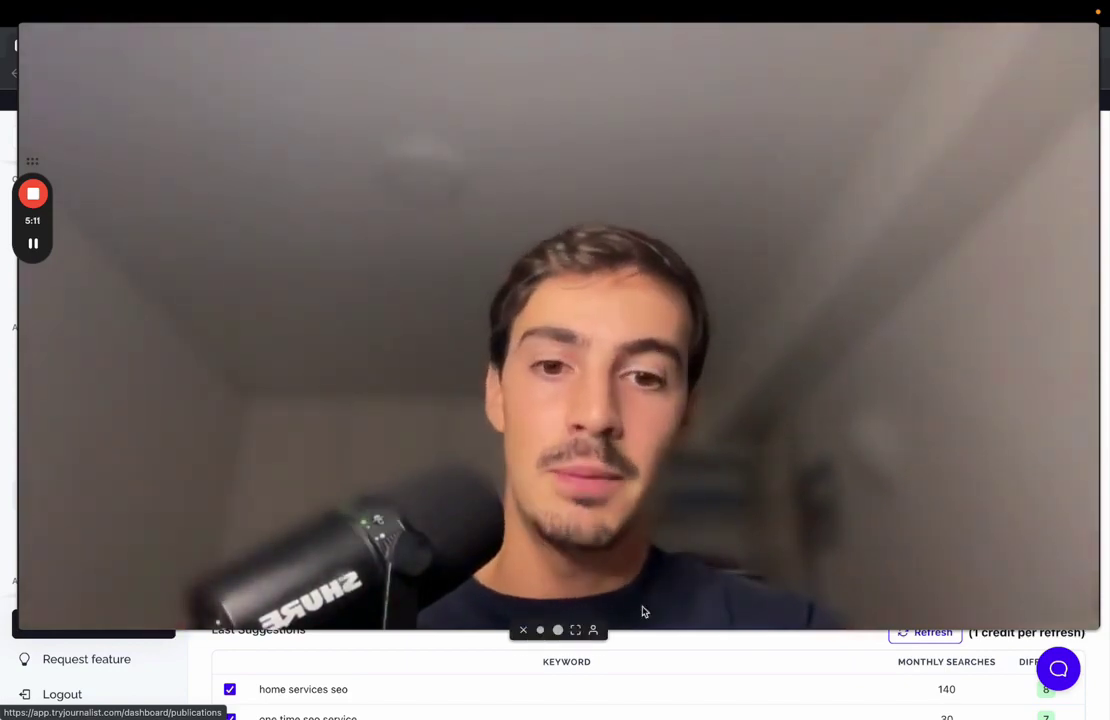
pyautogui.click(575, 630)
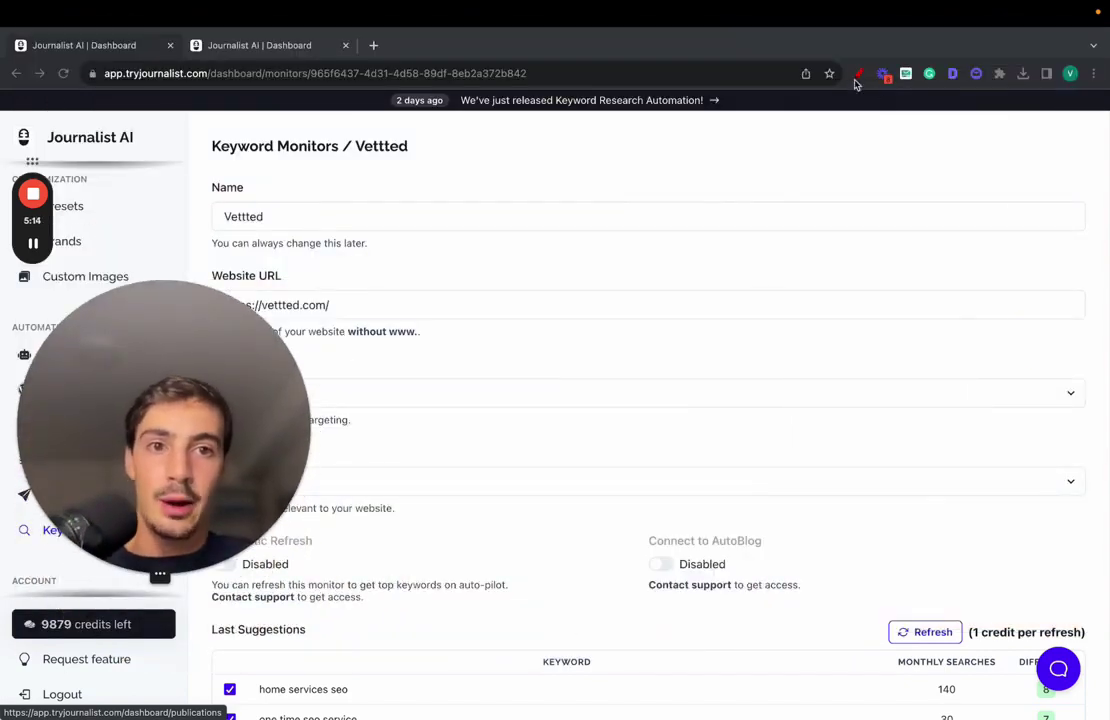
pyautogui.click(858, 75)
pyautogui.moveTo(503, 524)
pyautogui.mouseDown()
pyautogui.moveTo(540, 478)
pyautogui.moveTo(617, 427)
pyautogui.moveTo(694, 401)
pyautogui.moveTo(762, 292)
pyautogui.moveTo(894, 210)
pyautogui.mouseUp()
pyautogui.moveTo(877, 149)
pyautogui.mouseDown()
pyautogui.moveTo(836, 168)
pyautogui.moveTo(848, 199)
pyautogui.mouseUp()
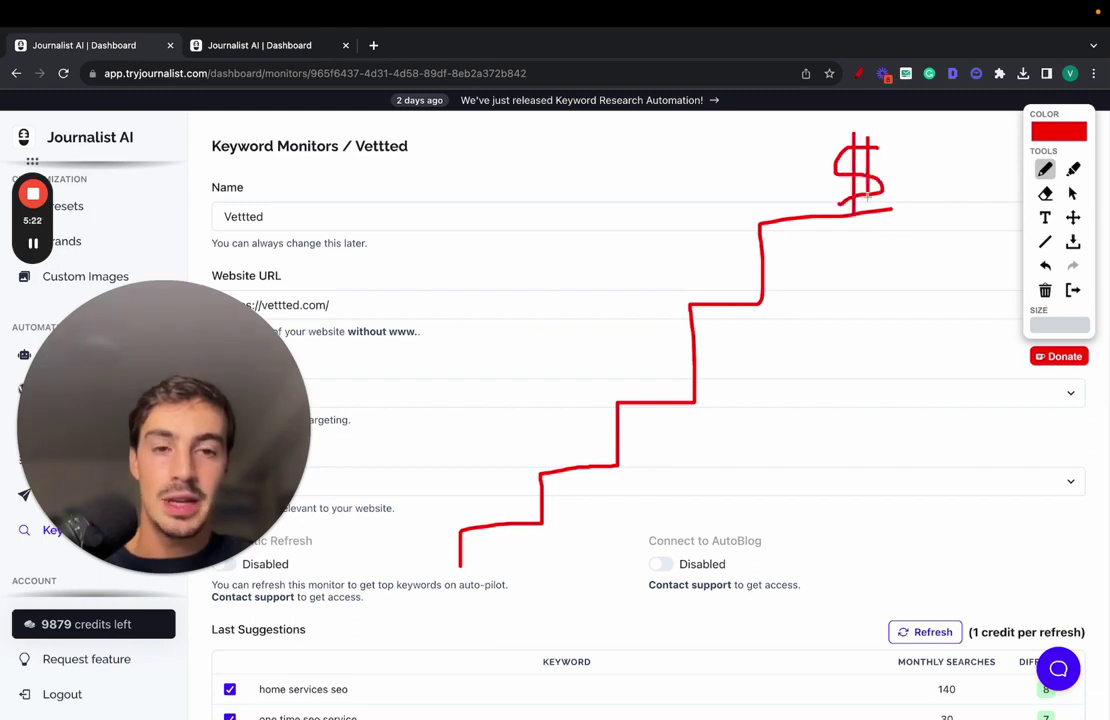
pyautogui.moveTo(48, 149); pyautogui.dragTo(140, 148)
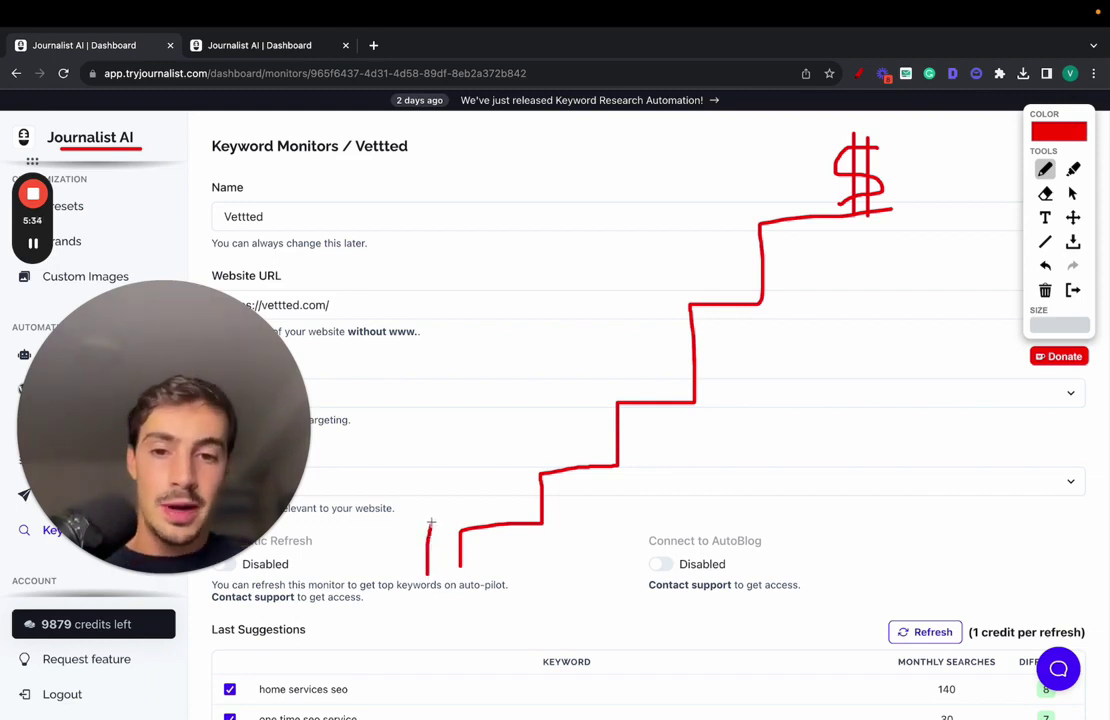
pyautogui.moveTo(431, 520)
pyautogui.mouseDown()
pyautogui.moveTo(483, 478)
pyautogui.moveTo(584, 442)
pyautogui.mouseUp()
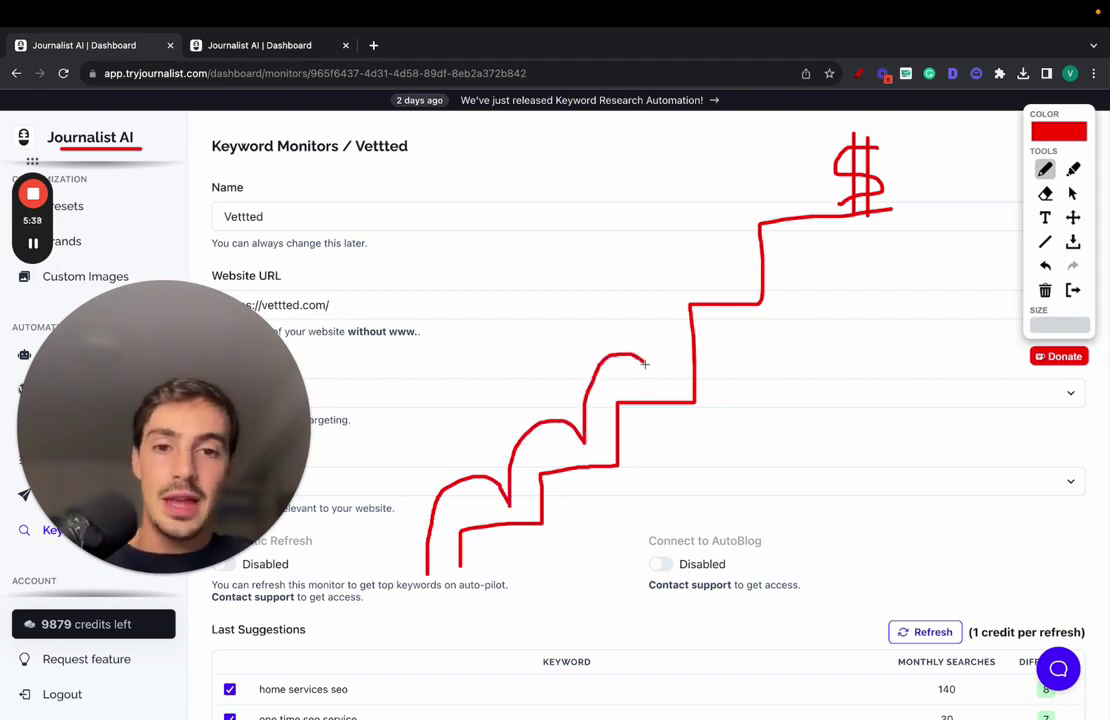
pyautogui.moveTo(588, 432)
pyautogui.mouseDown()
pyautogui.moveTo(581, 378)
pyautogui.moveTo(651, 358)
pyautogui.mouseUp()
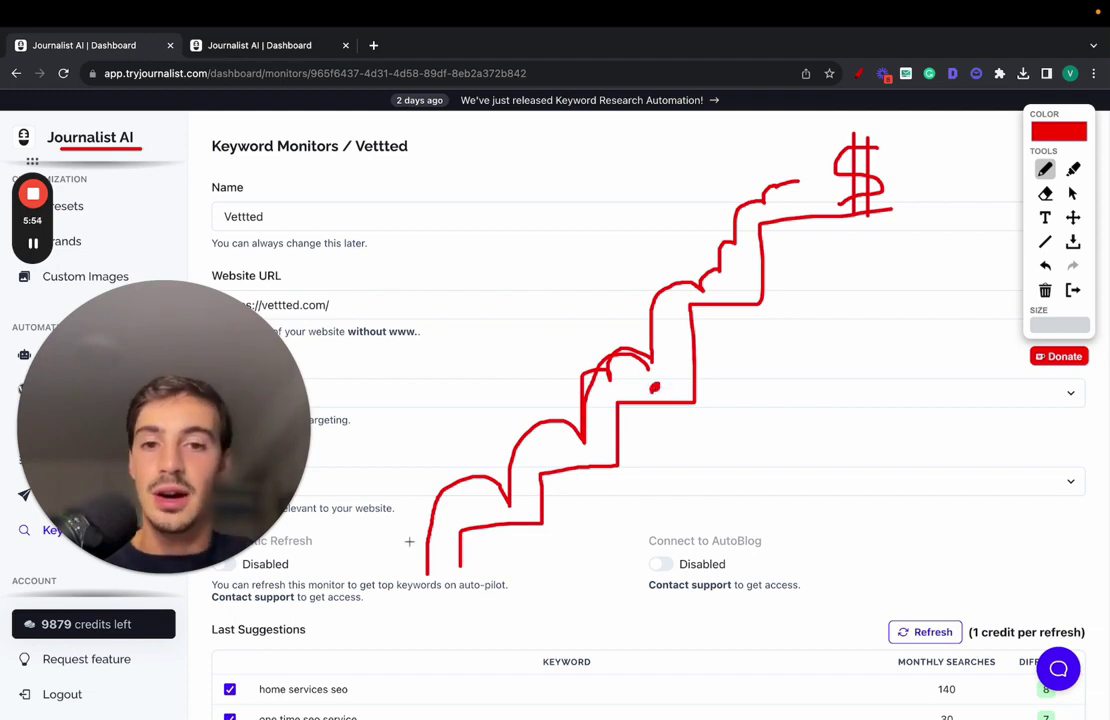
pyautogui.moveTo(409, 541)
pyautogui.mouseDown()
pyautogui.moveTo(505, 440)
pyautogui.moveTo(620, 388)
pyautogui.mouseUp()
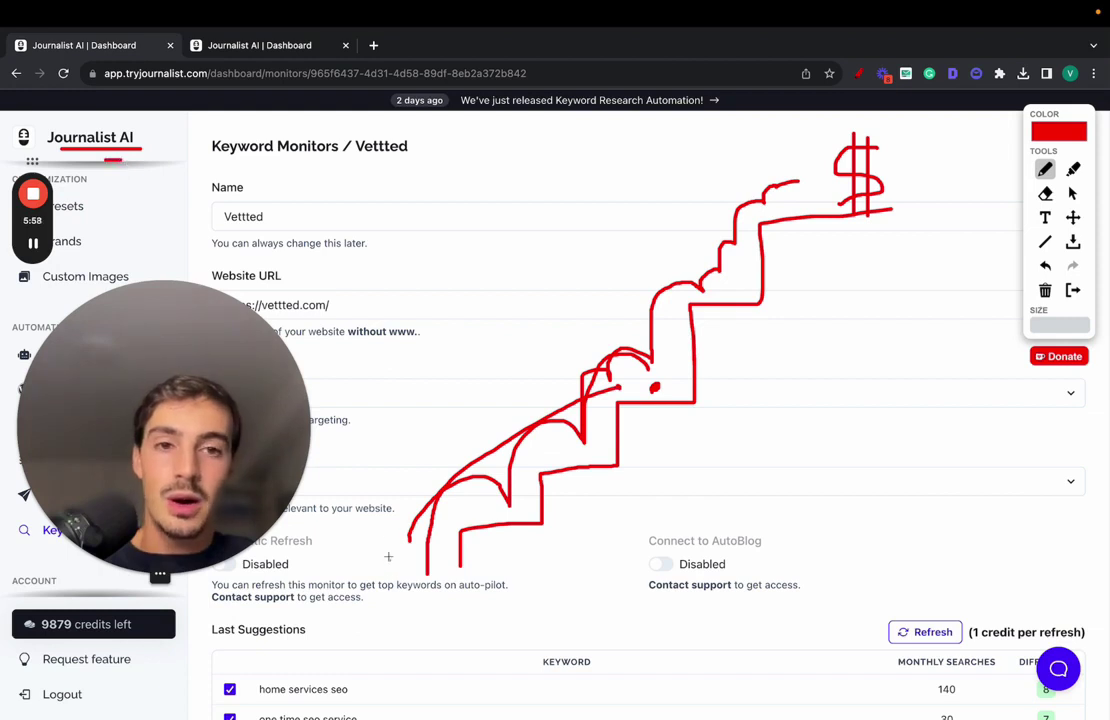
pyautogui.moveTo(388, 540)
pyautogui.mouseDown()
pyautogui.moveTo(484, 237)
pyautogui.moveTo(764, 167)
pyautogui.mouseUp()
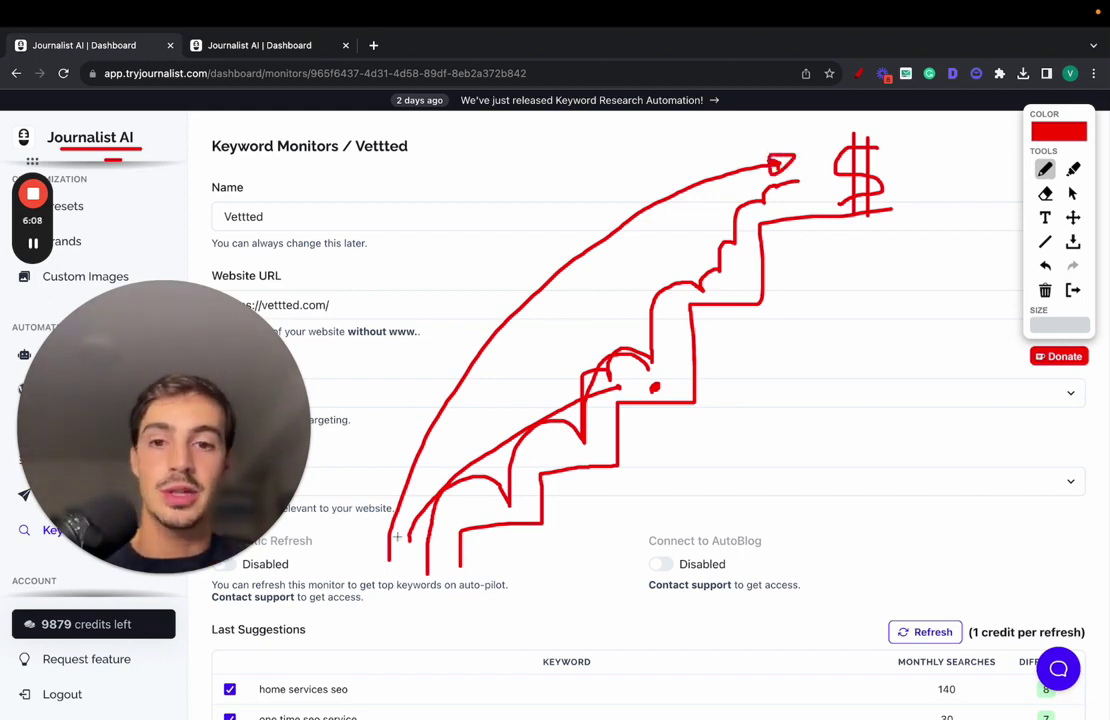
pyautogui.moveTo(389, 557)
pyautogui.mouseDown()
pyautogui.moveTo(650, 205)
pyautogui.moveTo(870, 122)
pyautogui.moveTo(810, 245)
pyautogui.moveTo(865, 148)
pyautogui.mouseUp()
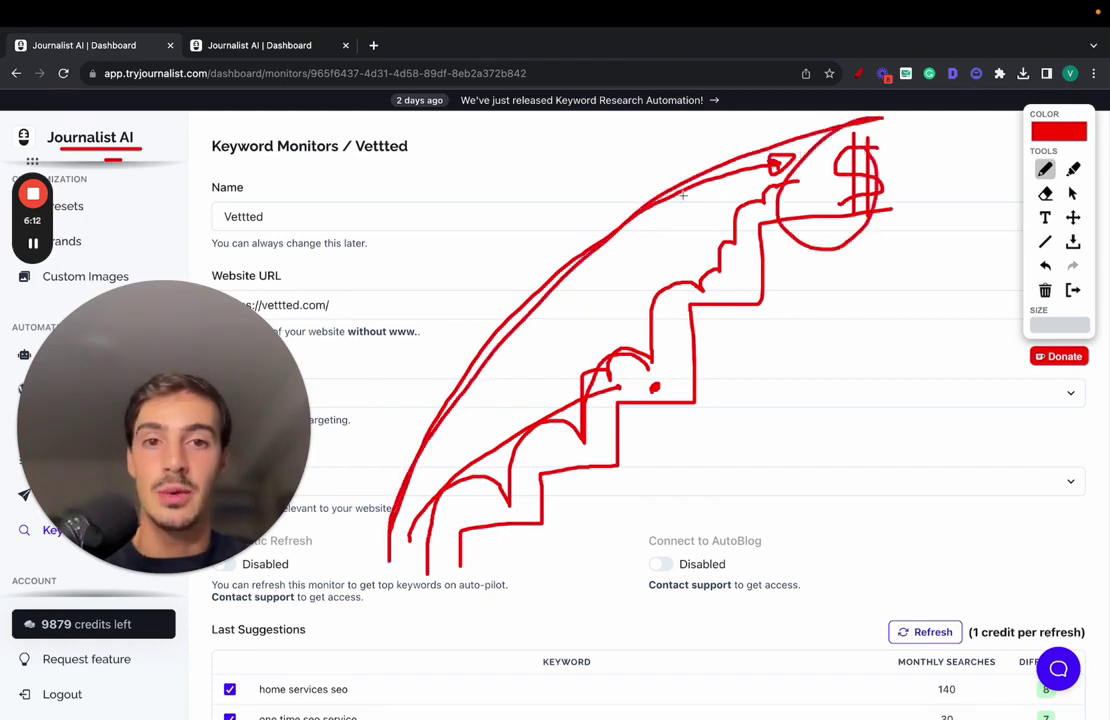
pyautogui.moveTo(652, 208)
pyautogui.mouseDown()
pyautogui.moveTo(735, 192)
pyautogui.moveTo(752, 208)
pyautogui.mouseUp()
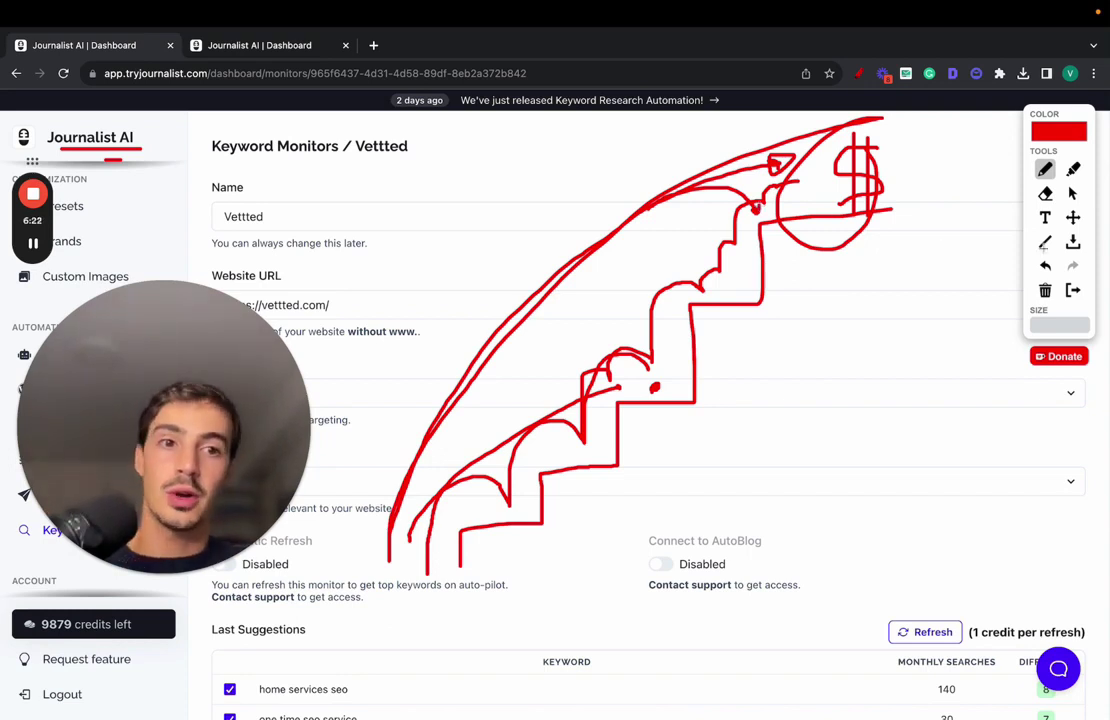
pyautogui.click(1076, 289)
pyautogui.moveTo(239, 392); pyautogui.dragTo(690, 316)
pyautogui.moveTo(620, 457); pyautogui.dragTo(820, 598)
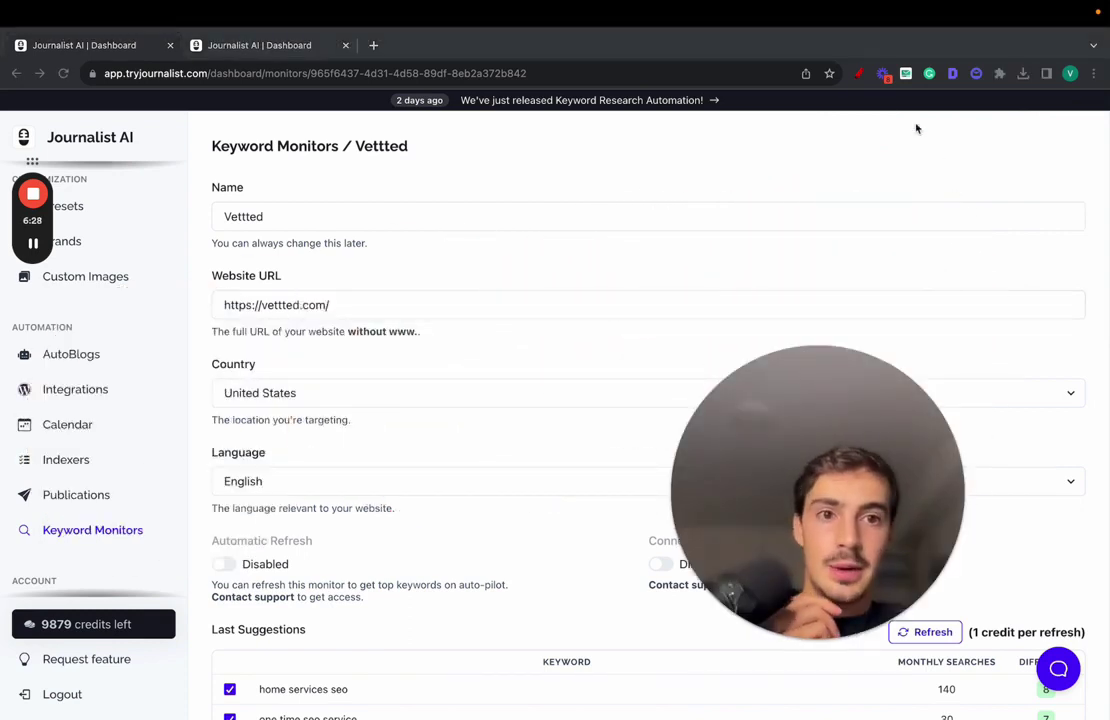
pyautogui.click(870, 90)
pyautogui.click(858, 73)
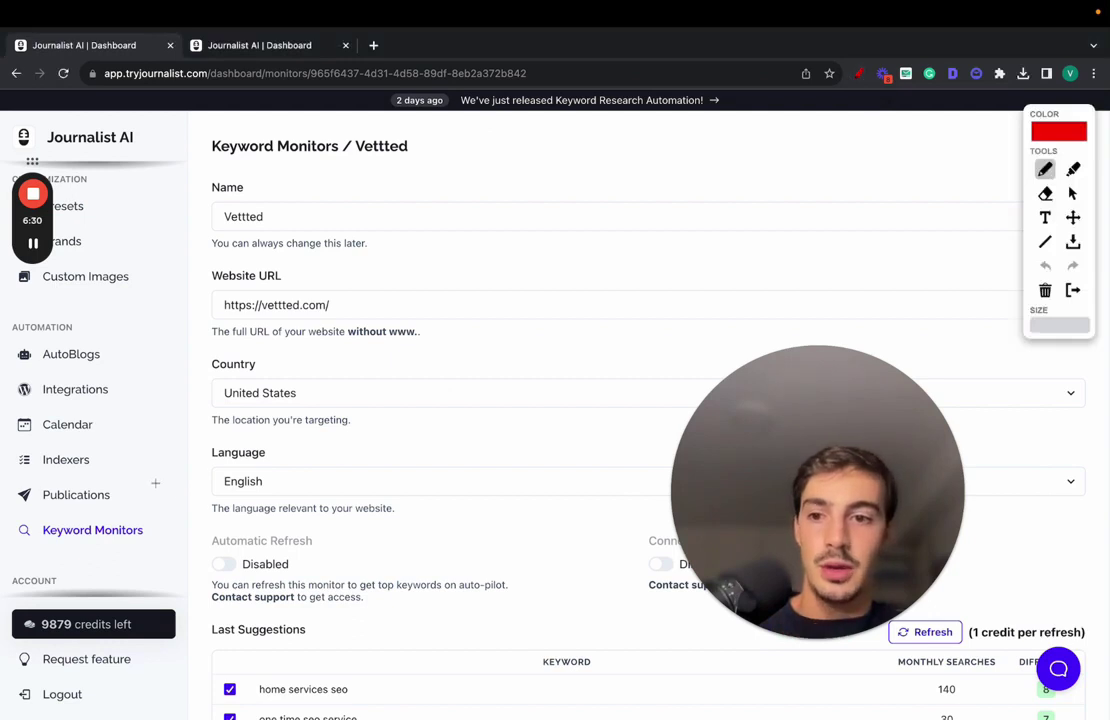
pyautogui.moveTo(178, 467); pyautogui.dragTo(130, 468)
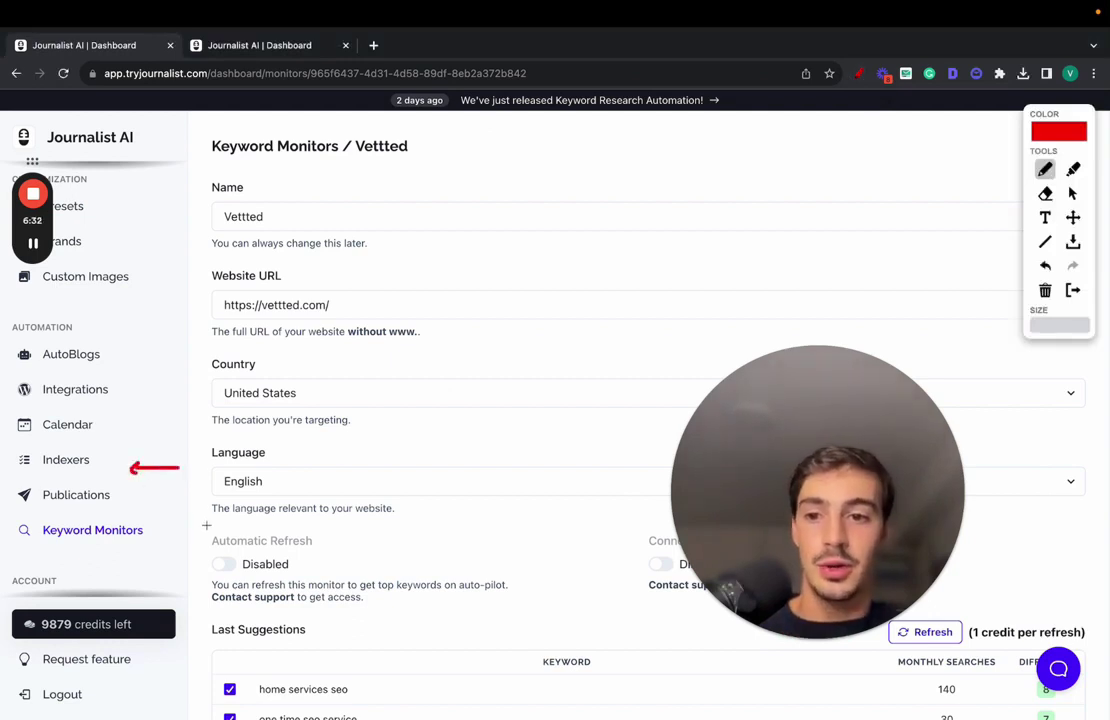
pyautogui.moveTo(208, 524); pyautogui.dragTo(152, 527)
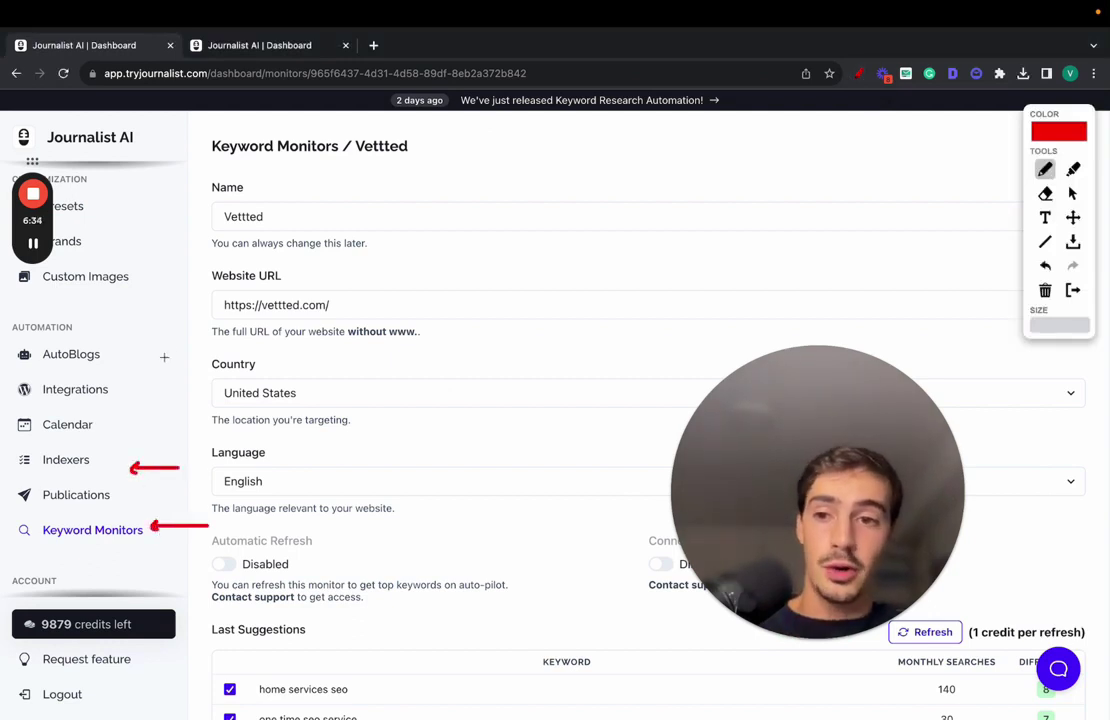
pyautogui.moveTo(173, 348); pyautogui.dragTo(117, 348)
pyautogui.moveTo(163, 380); pyautogui.dragTo(113, 381)
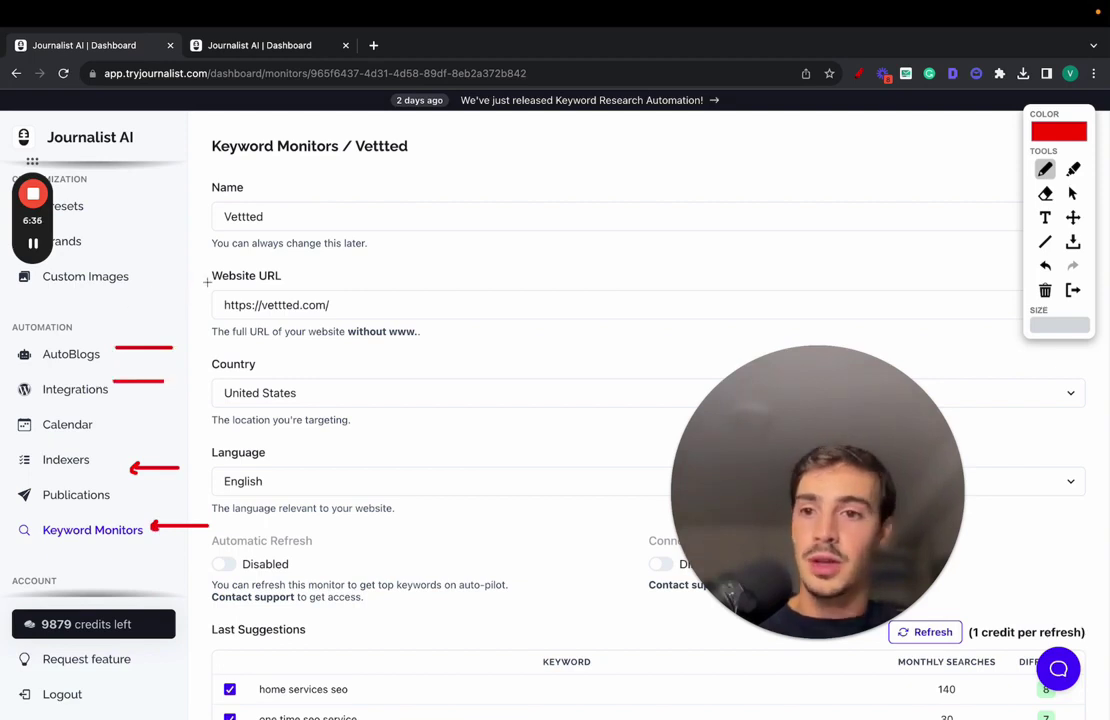
pyautogui.moveTo(208, 281); pyautogui.dragTo(157, 282)
pyautogui.moveTo(179, 240); pyautogui.dragTo(80, 243)
pyautogui.click(1073, 291)
pyautogui.moveTo(760, 415); pyautogui.dragTo(625, 318)
pyautogui.click(523, 441)
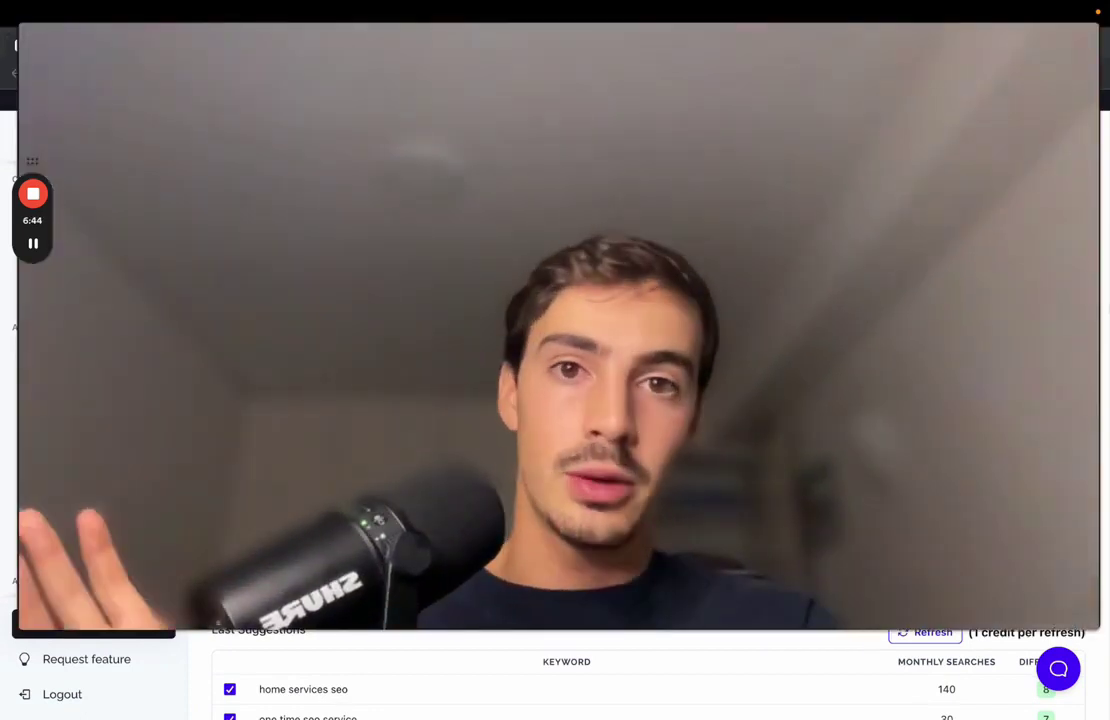